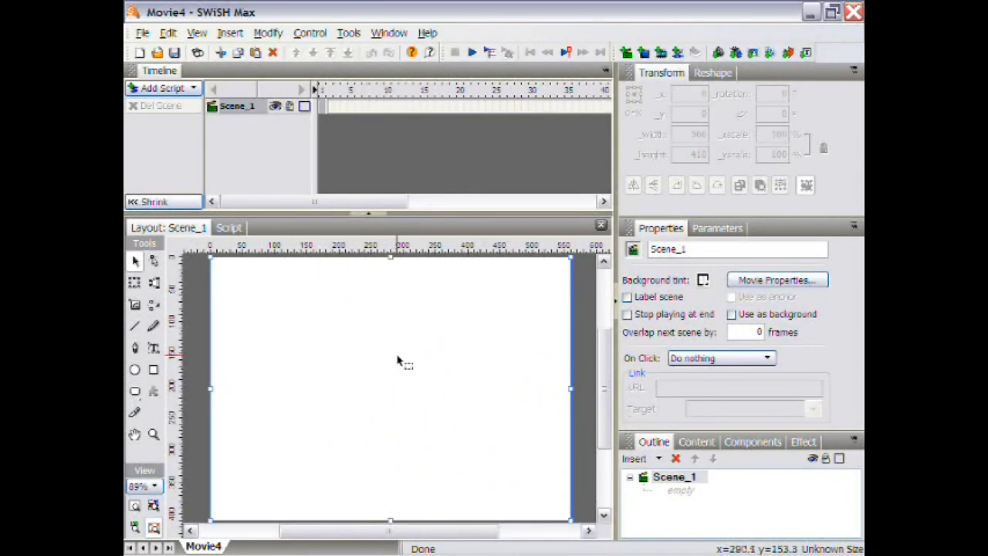
- Set the movie size to 640 by 480 pixels and fit the stage in the layout window
right_click(397, 361)
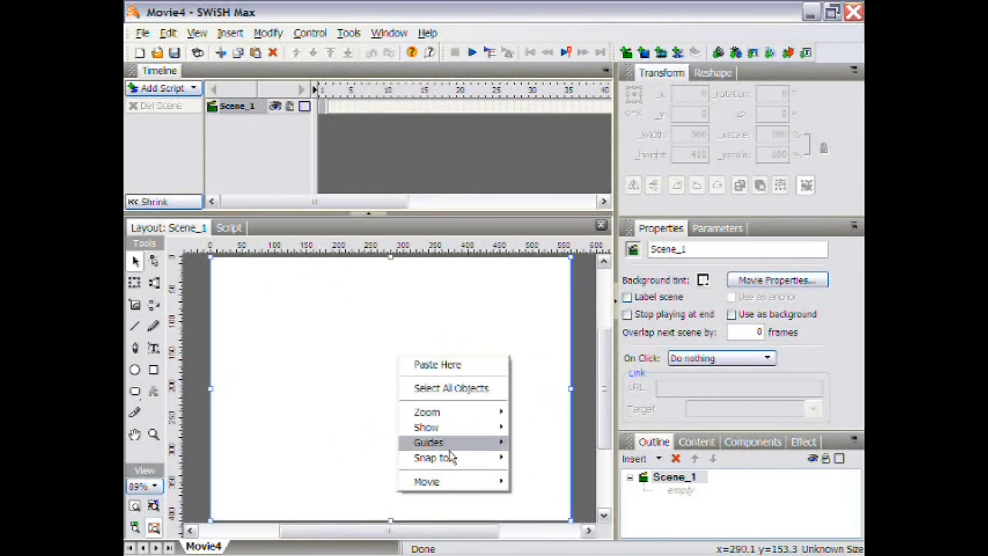
mouse_move(455, 484)
click(552, 484)
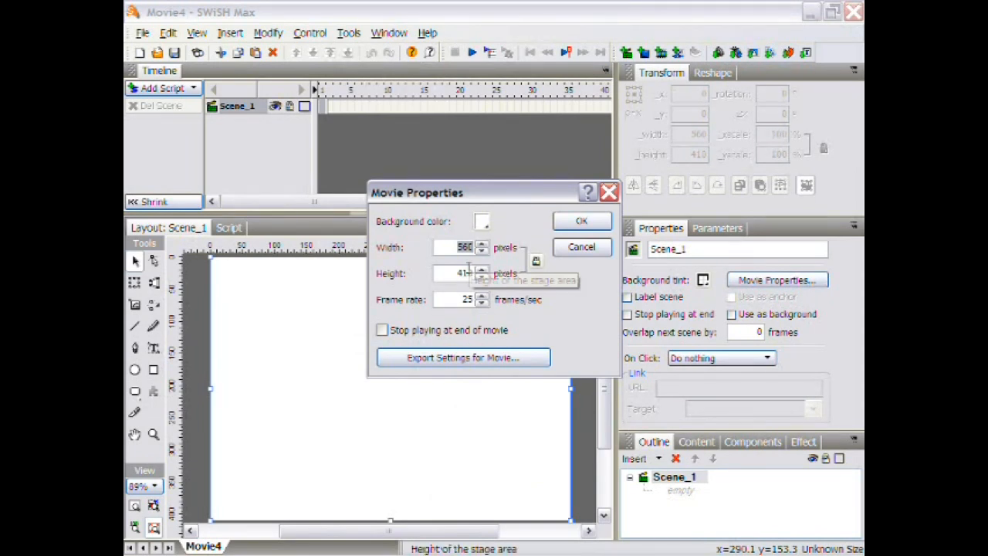
text(64)
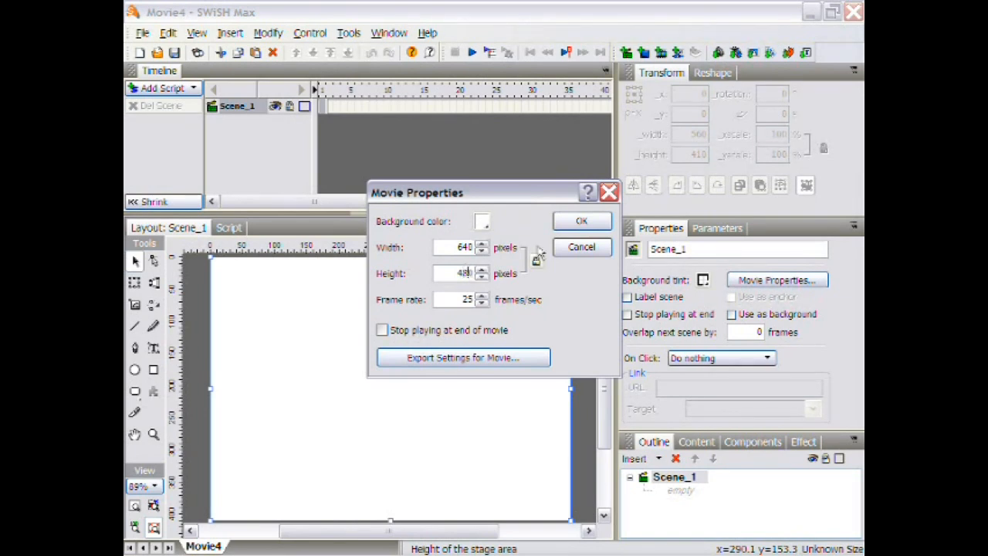
click(579, 223)
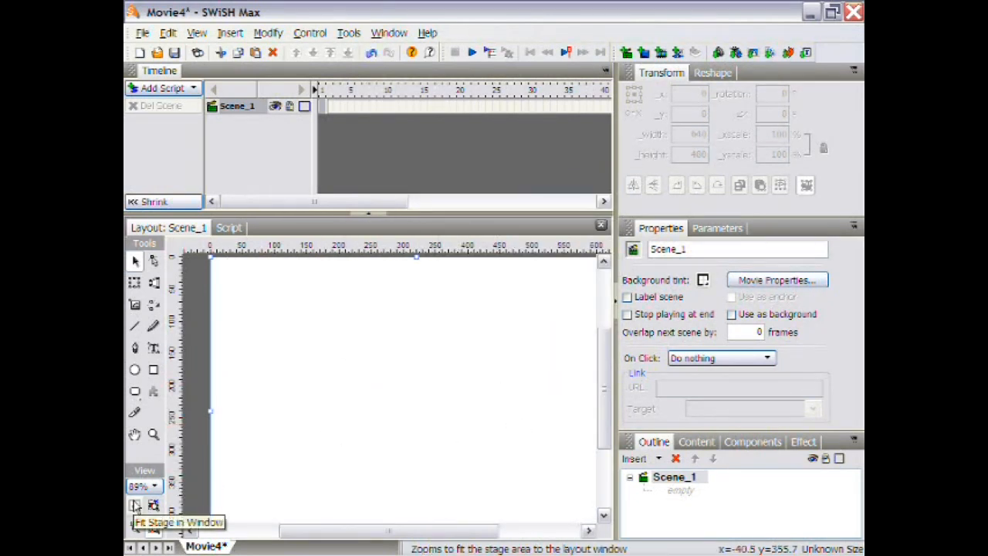
click(134, 505)
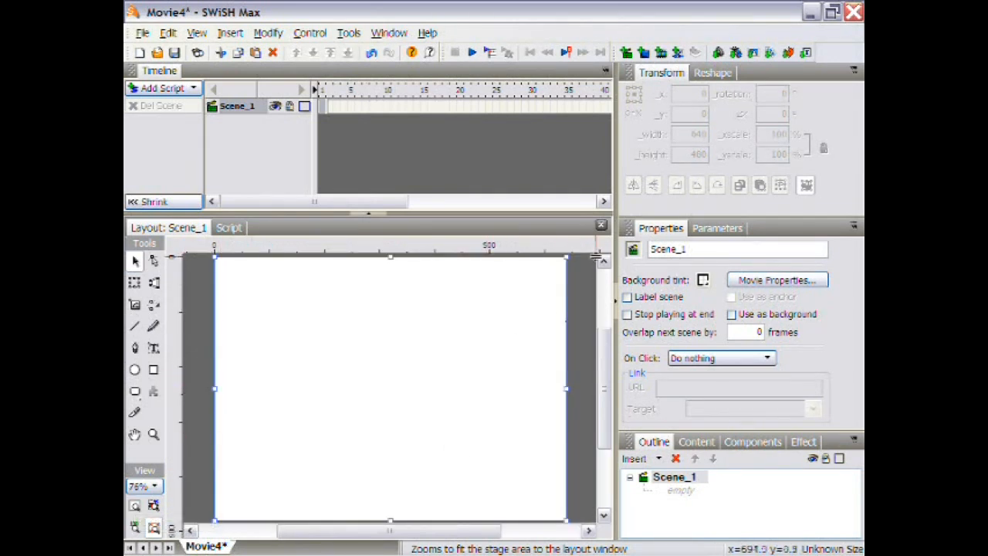
- Insert the image 경치11.jpg into the scene and resize it to 640 wide by 480 high
click(758, 57)
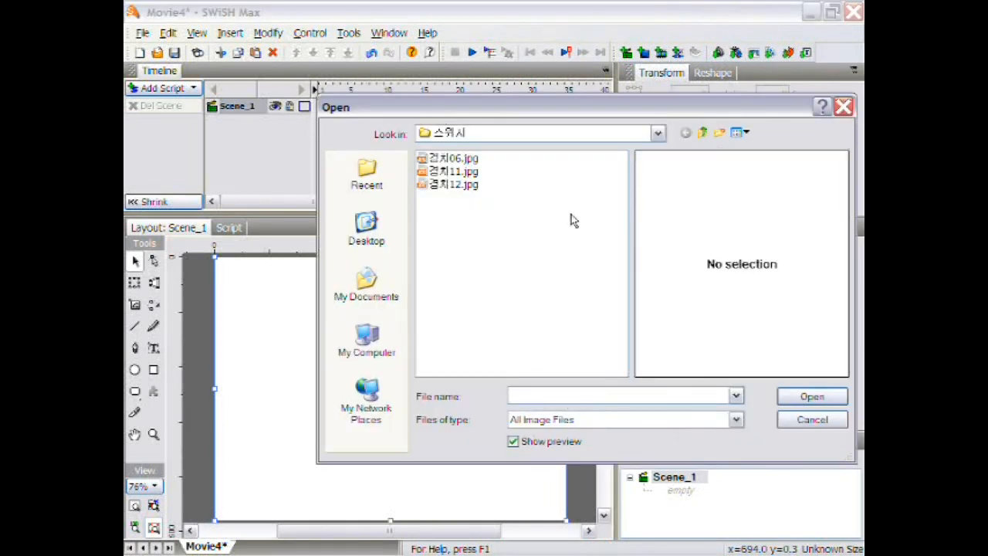
click(456, 185)
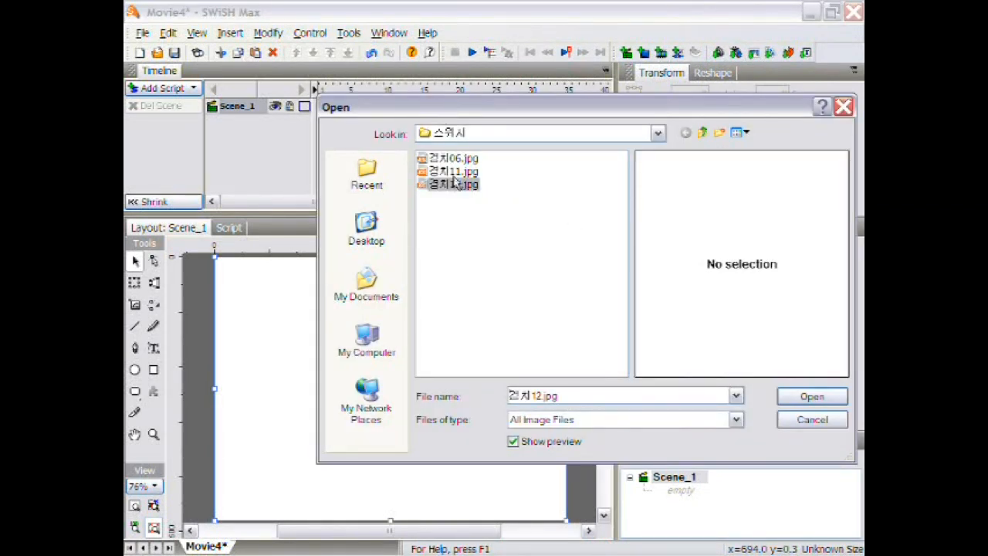
click(453, 176)
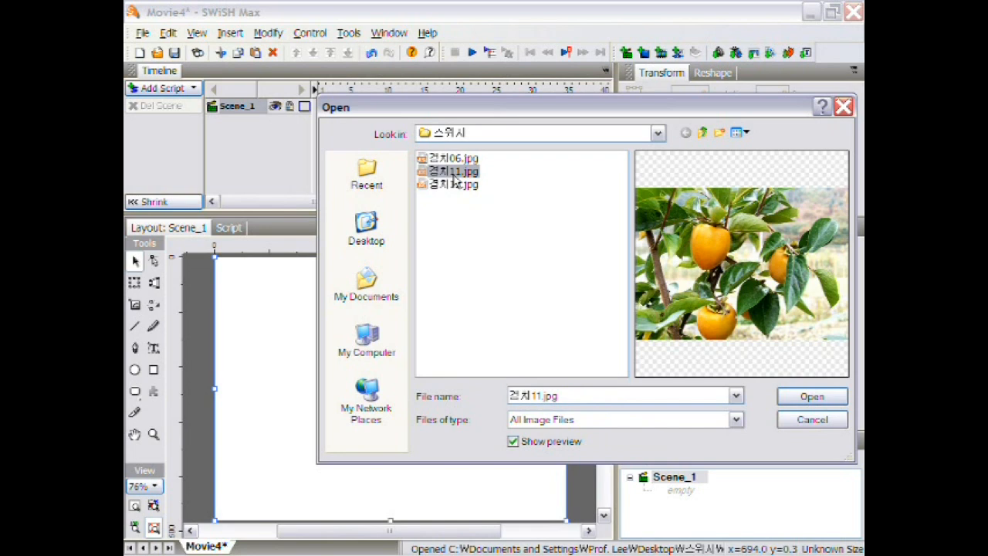
click(793, 399)
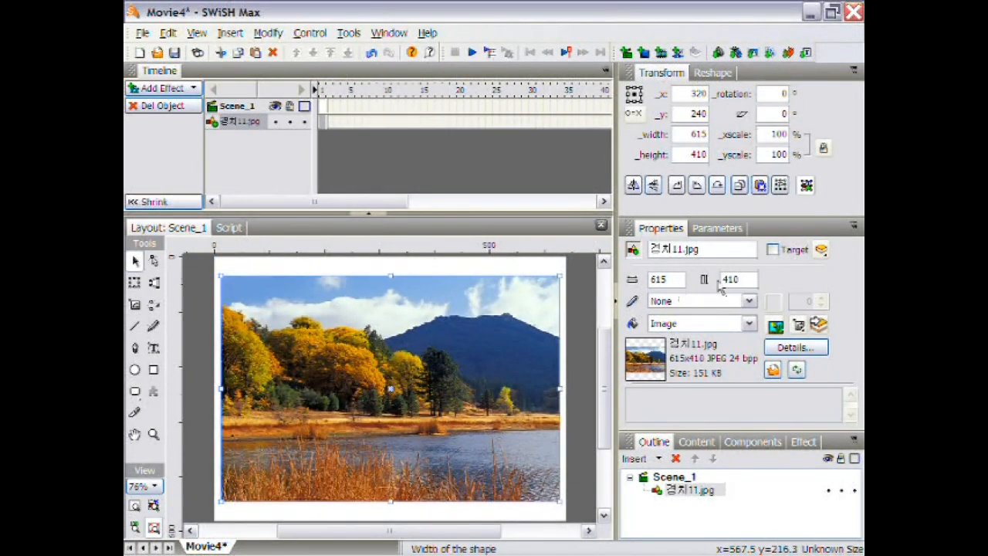
double_click(673, 279)
text(640)
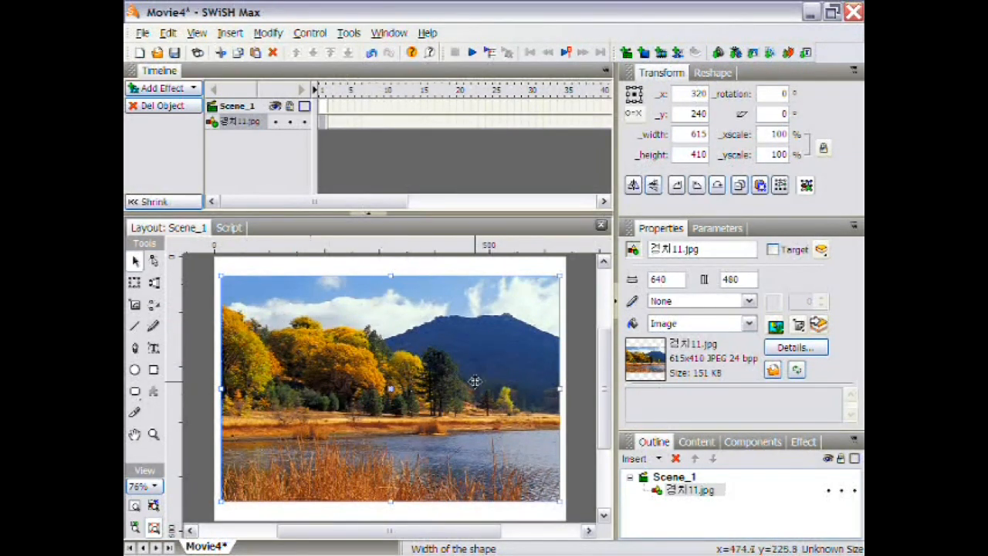
click(585, 356)
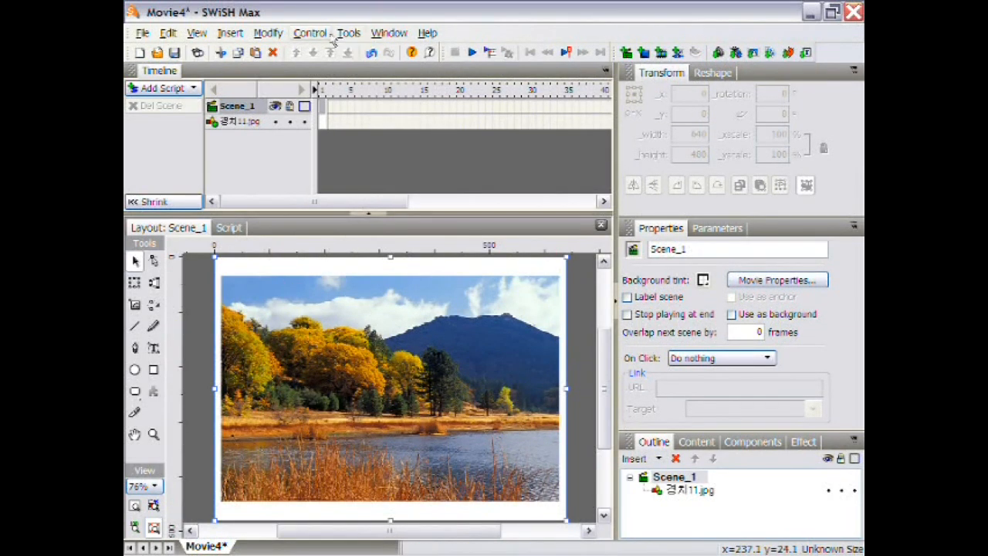
- Align the landscape image to the left and top edges of the stage, using Stage as the alignment reference
click(384, 33)
click(399, 217)
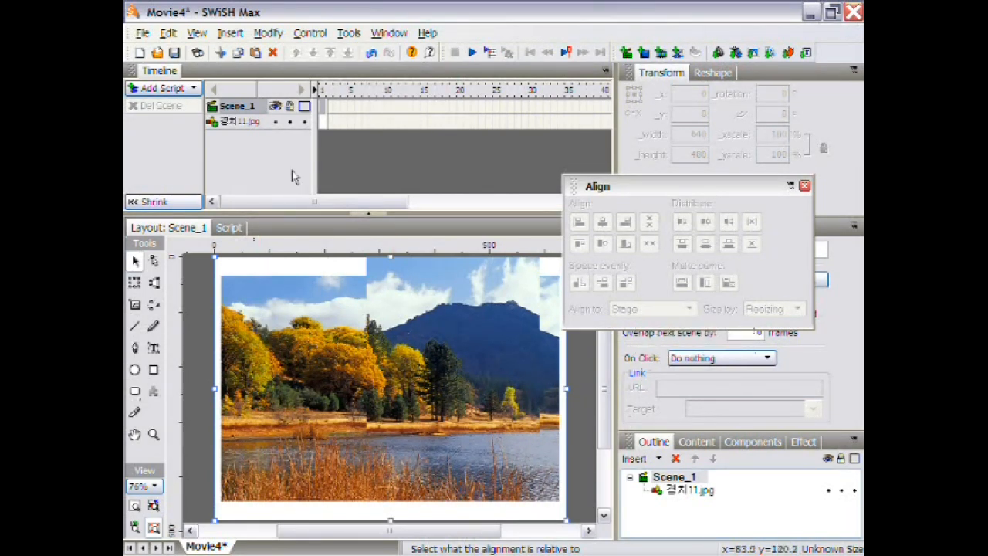
click(252, 127)
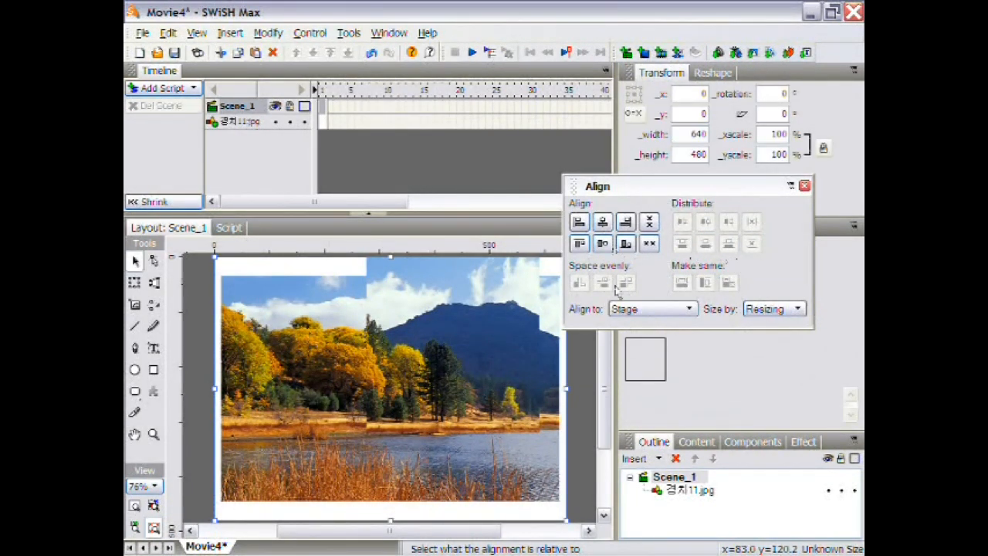
click(629, 309)
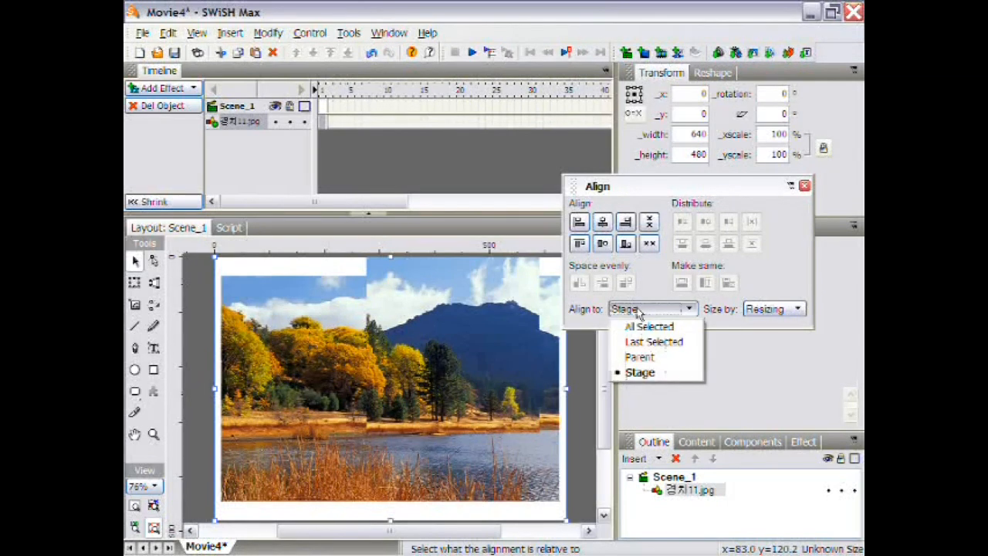
click(640, 373)
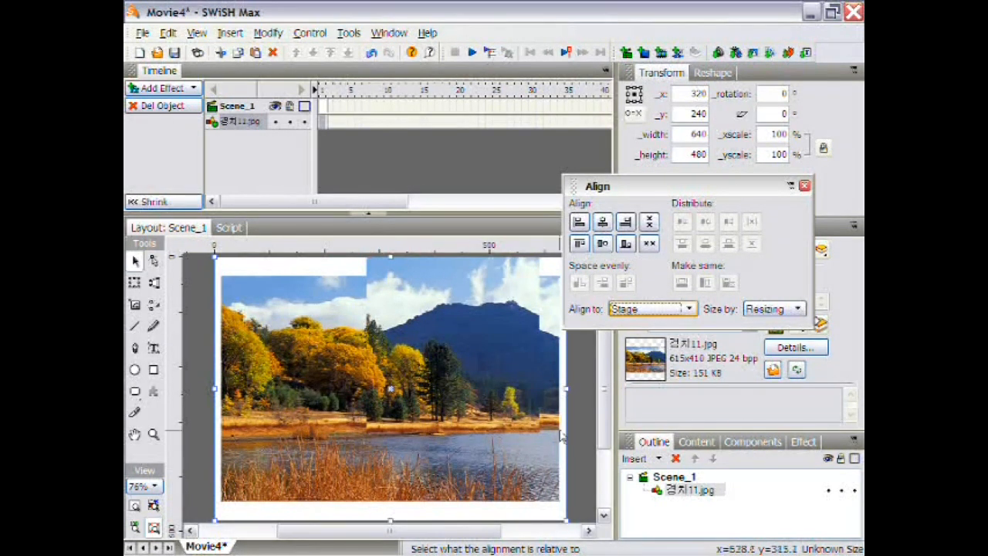
click(579, 222)
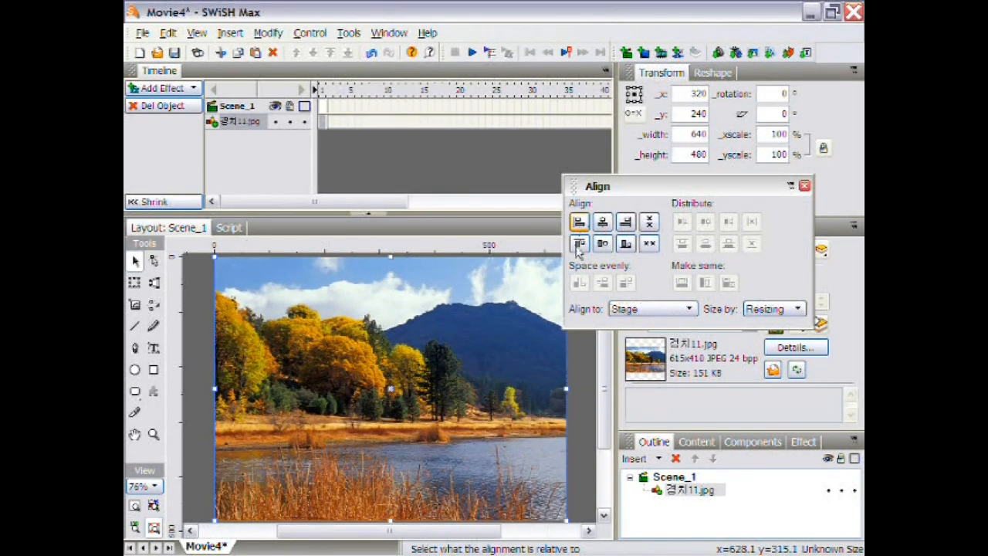
click(579, 244)
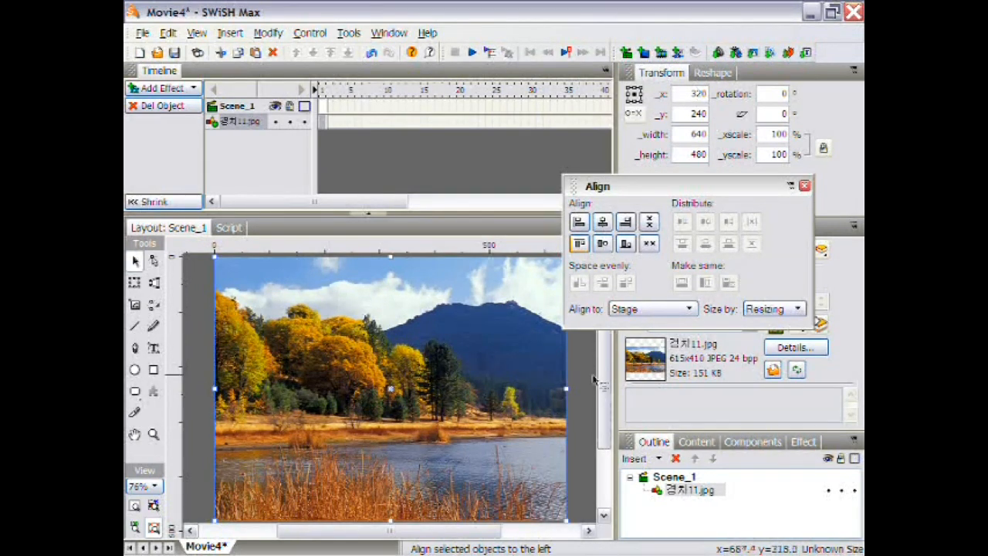
click(805, 187)
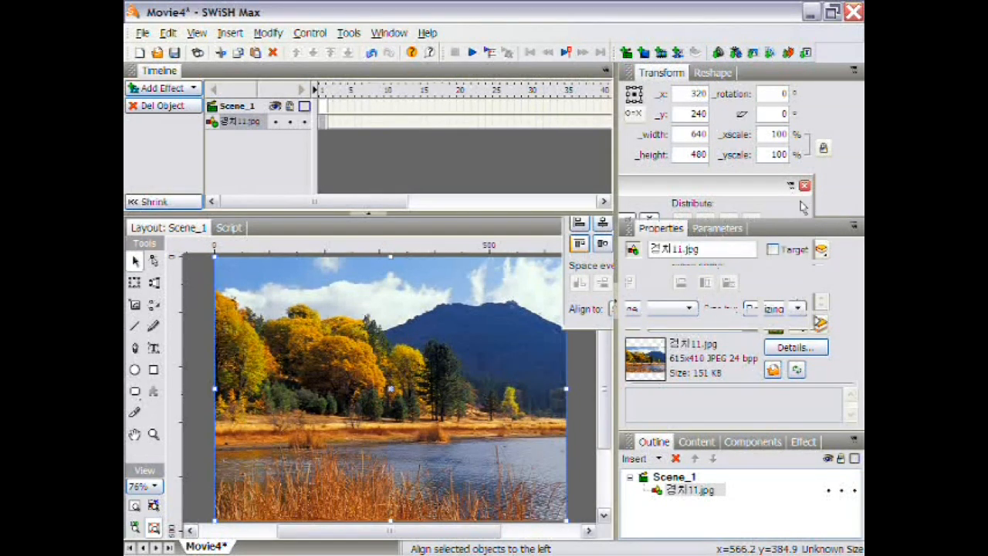
- Add a text object reading "친구여/조용필" near the upper-left corner of the landscape image
mouse_move(710, 544)
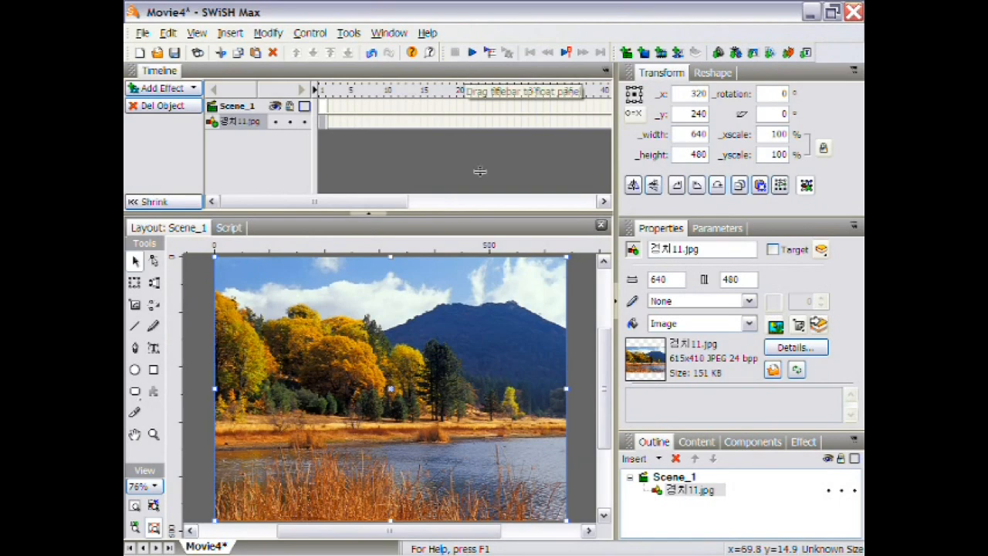
click(155, 351)
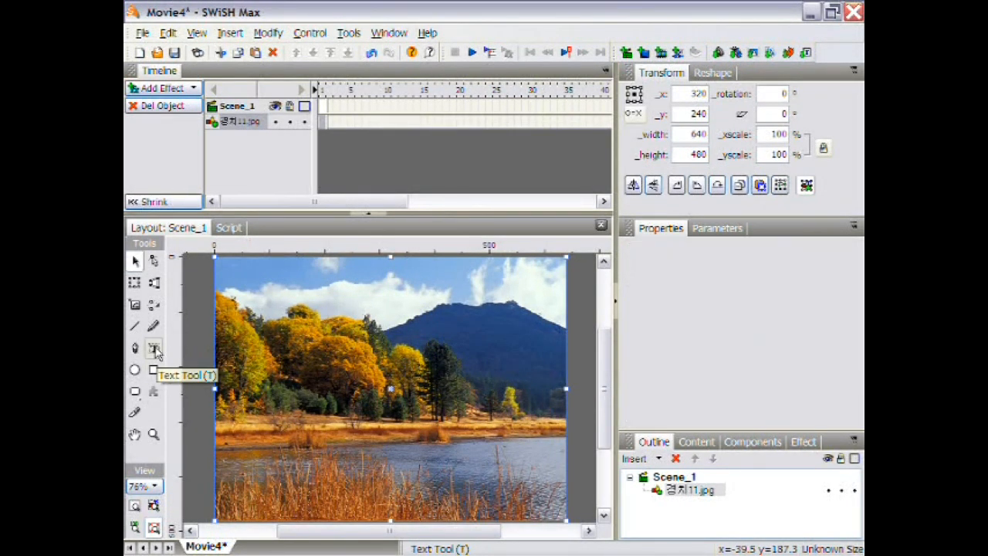
click(227, 267)
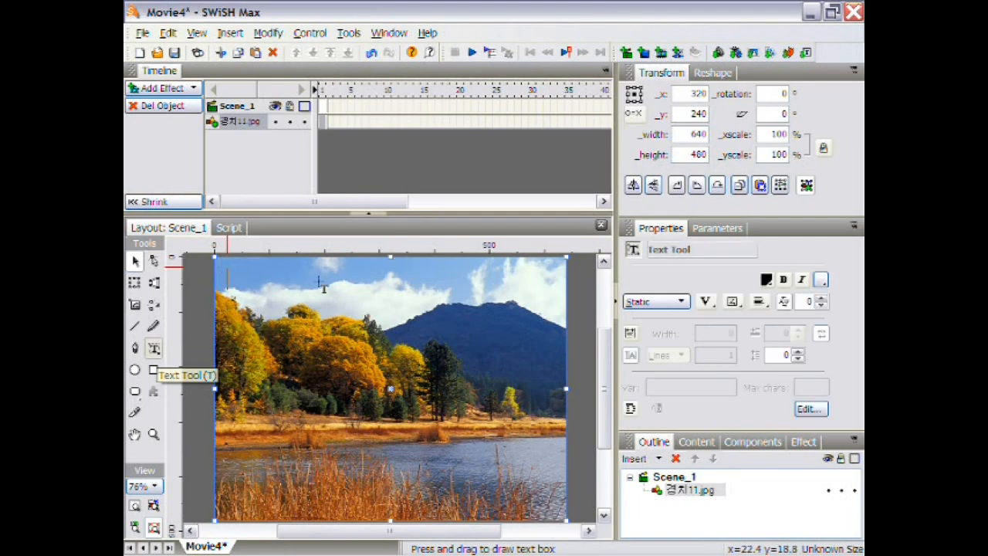
click(807, 408)
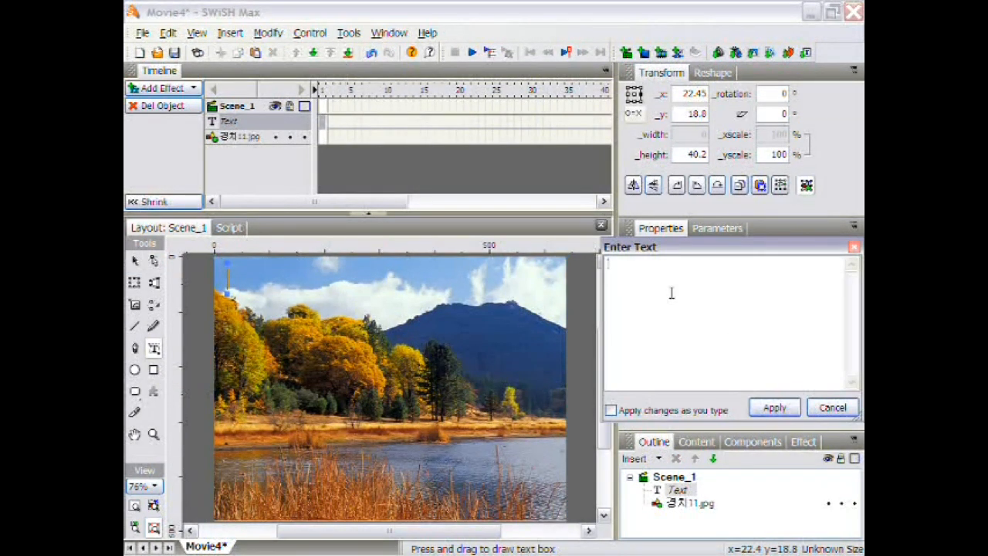
text(친구에/조음)
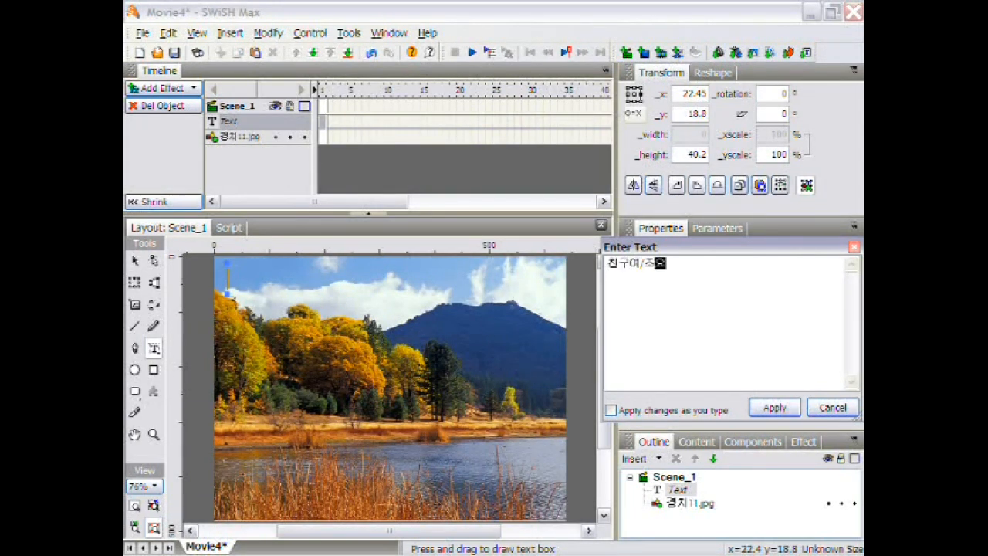
text(ㅎ)
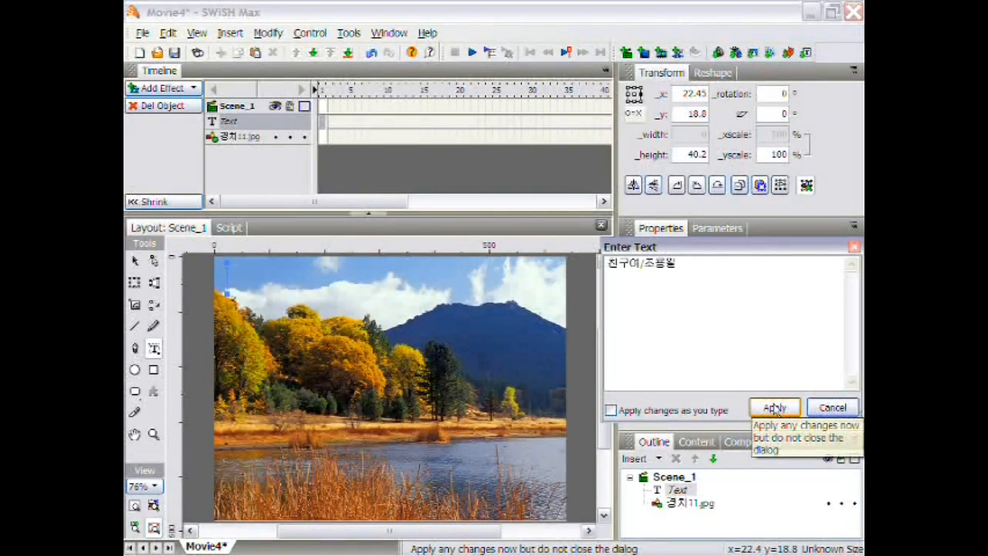
click(774, 408)
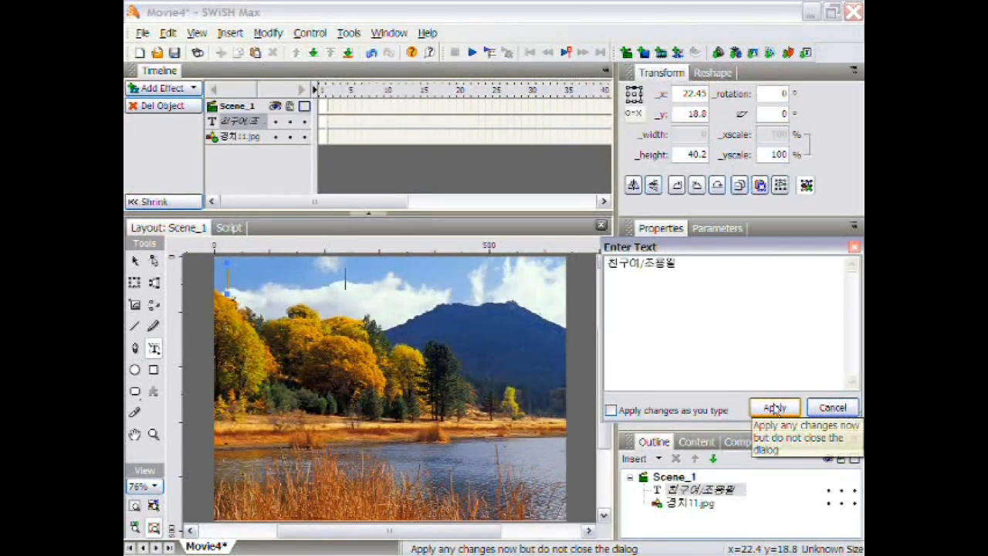
click(831, 408)
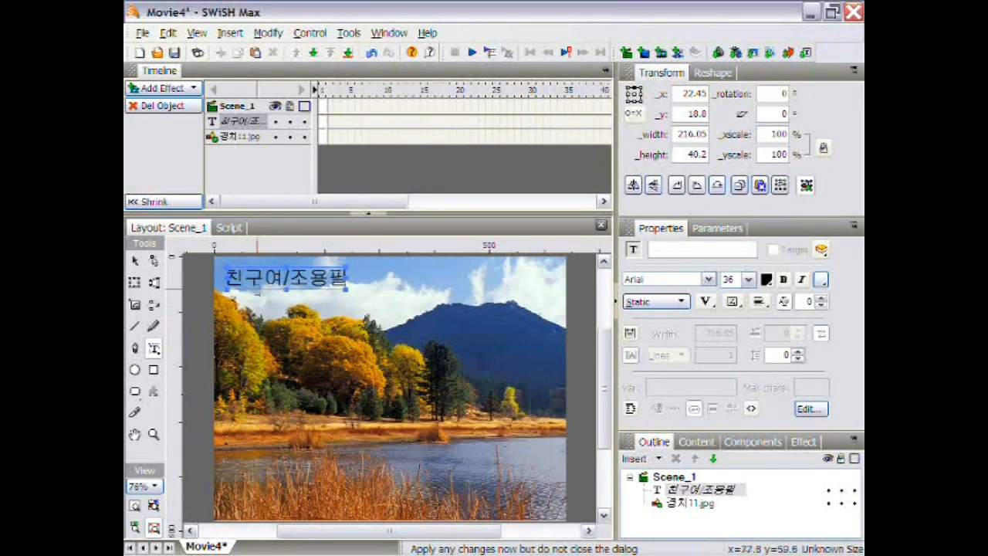
- Change the title text's font to HY헤드라인M
click(135, 262)
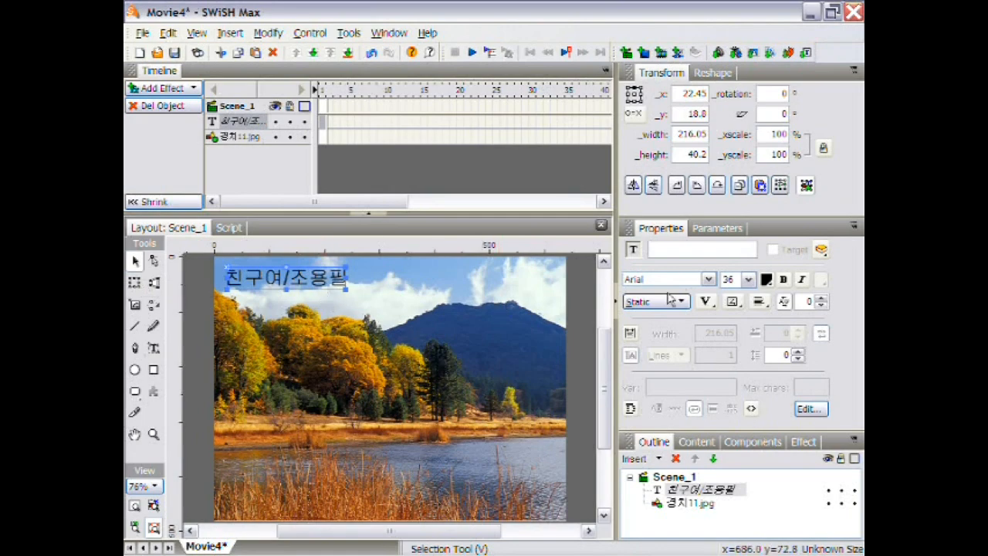
click(708, 279)
scroll(752, 210, up, 1)
drag(792, 91, 795, 199)
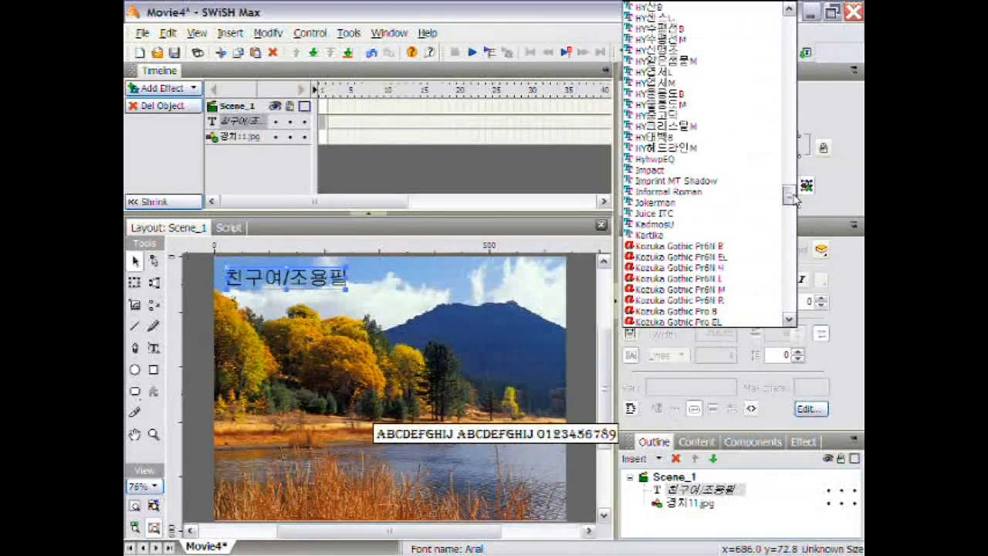
click(670, 147)
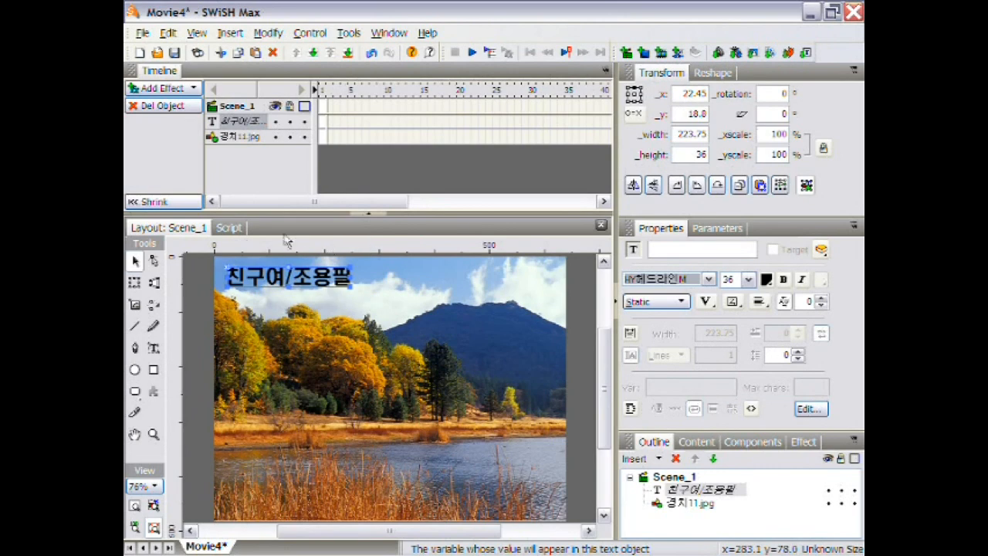
- Add the core effect Transform to the title text, followed by a Wave effect that does not replace it
click(164, 88)
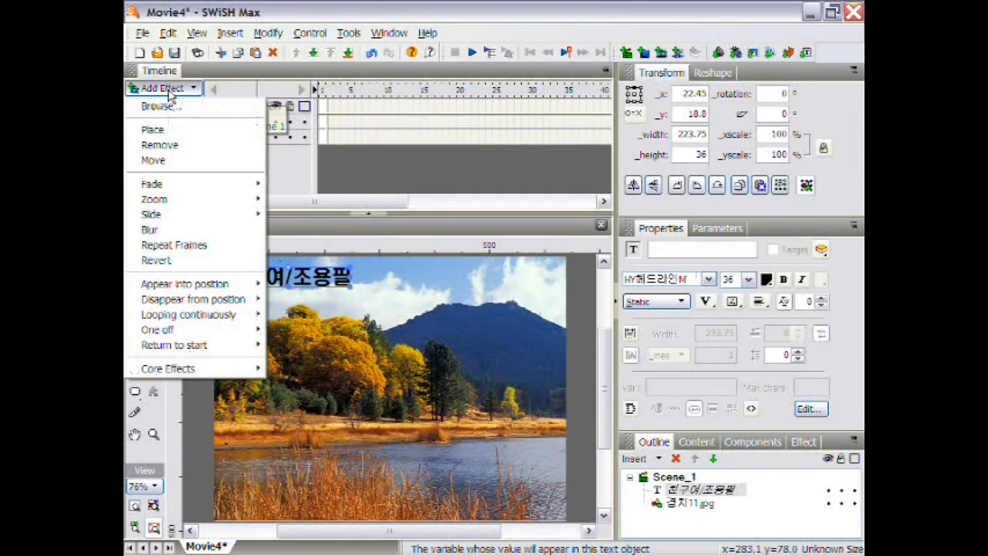
mouse_move(241, 372)
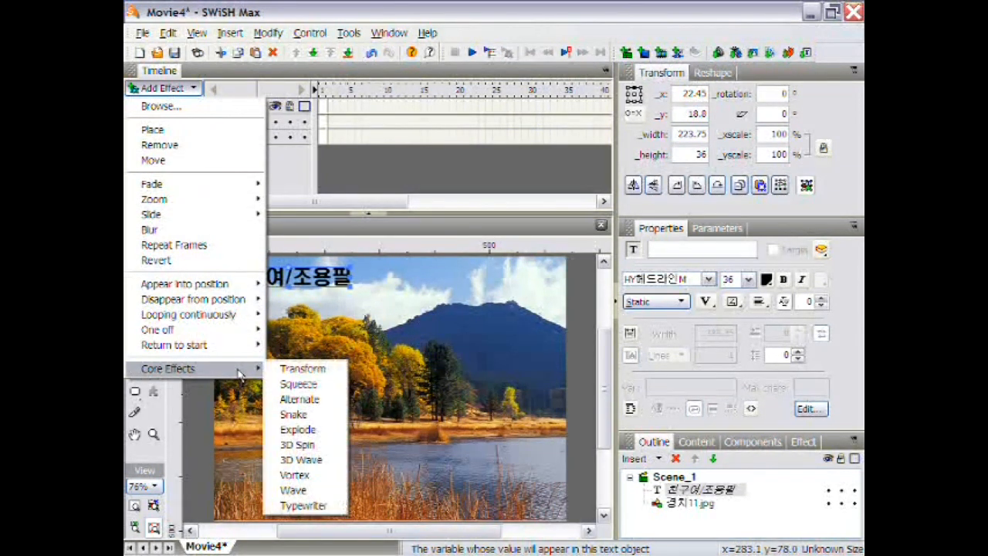
click(298, 371)
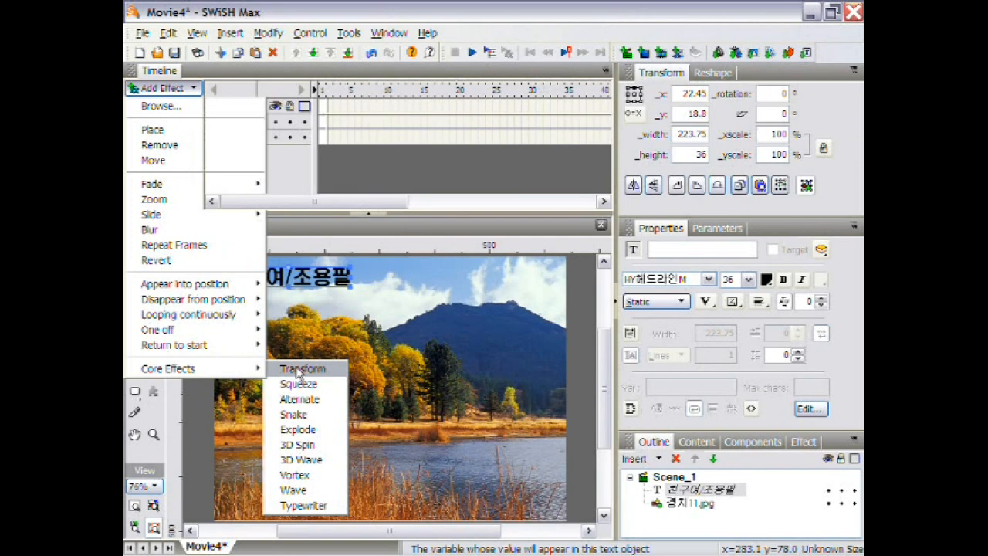
click(174, 93)
mouse_move(228, 370)
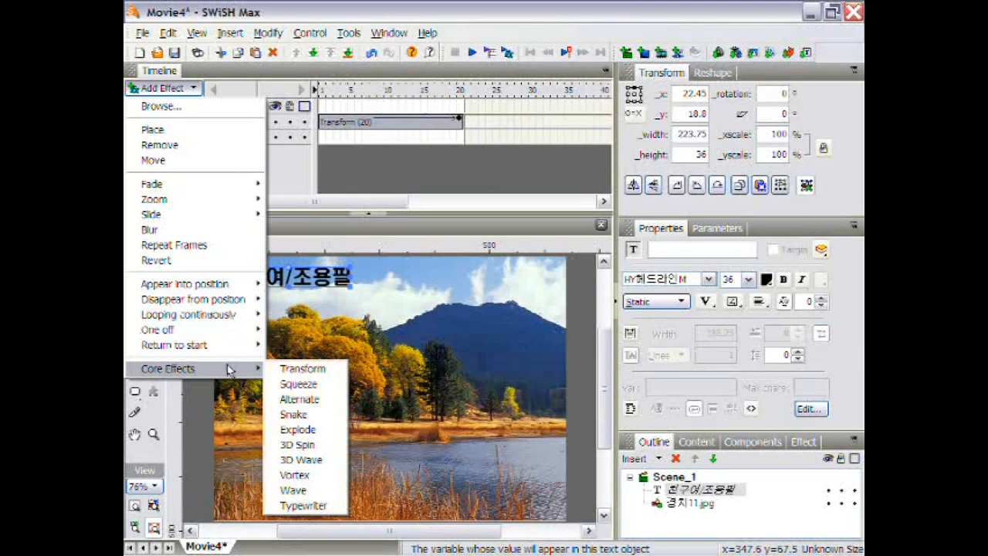
click(309, 492)
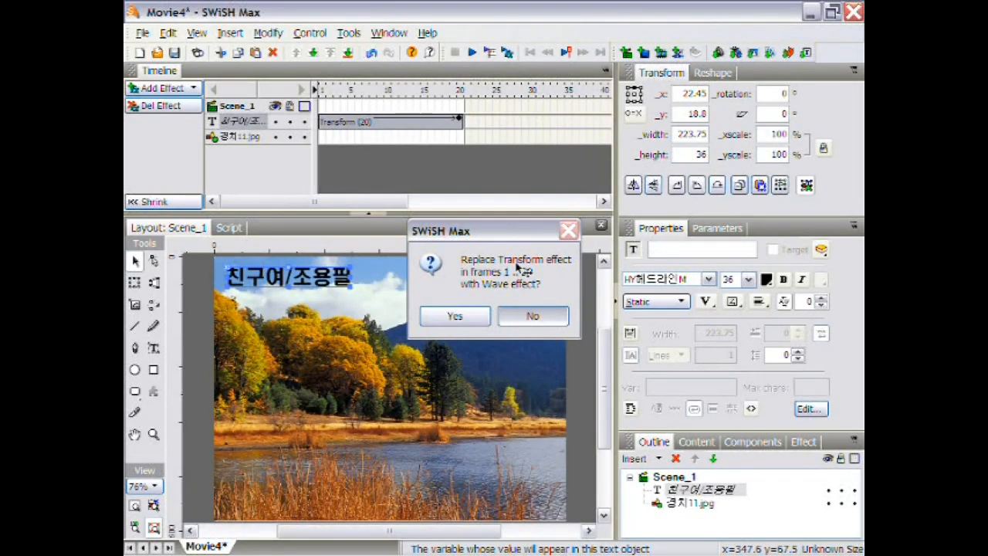
click(522, 314)
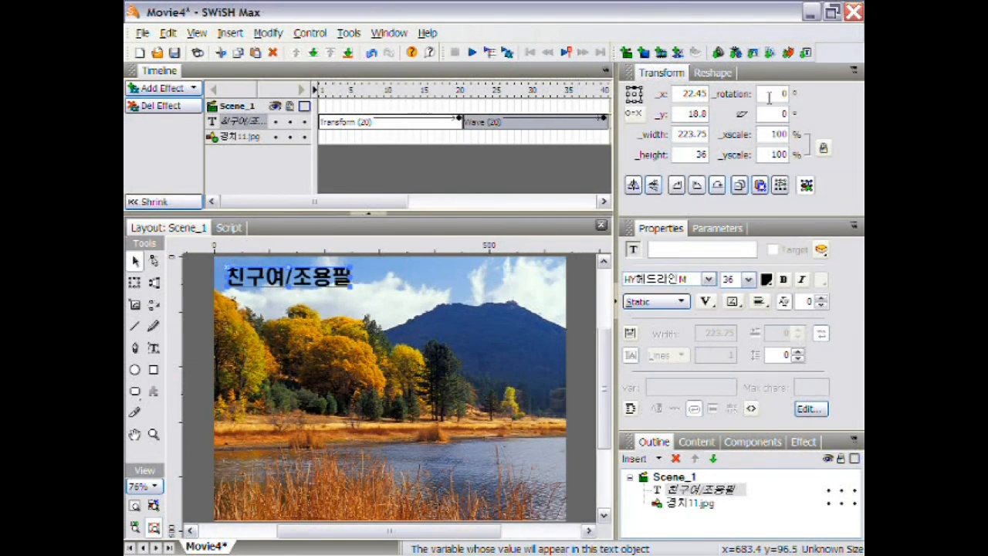
- Import seagull.swf as an animated movie clip, place it over the mountain in the landscape and widen it to about 286
click(770, 54)
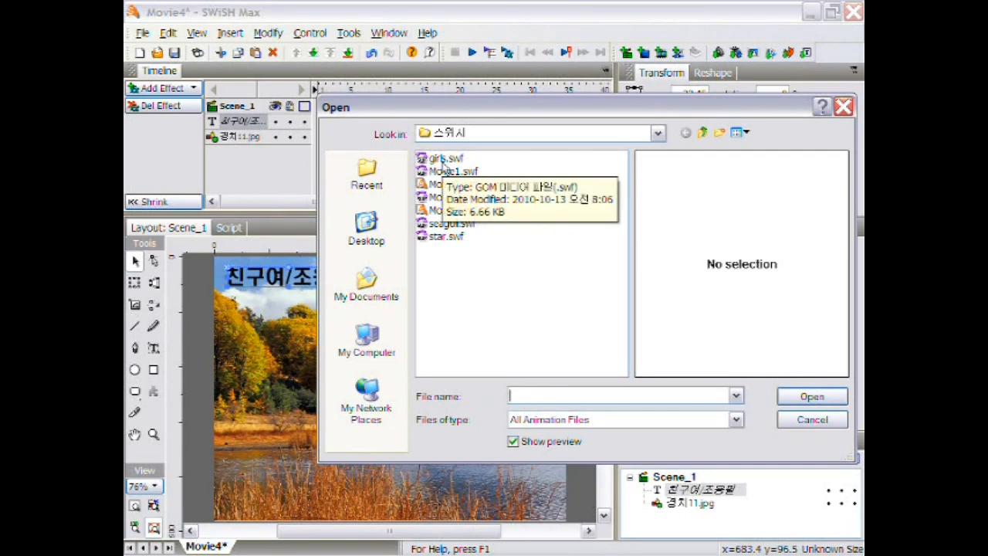
click(440, 223)
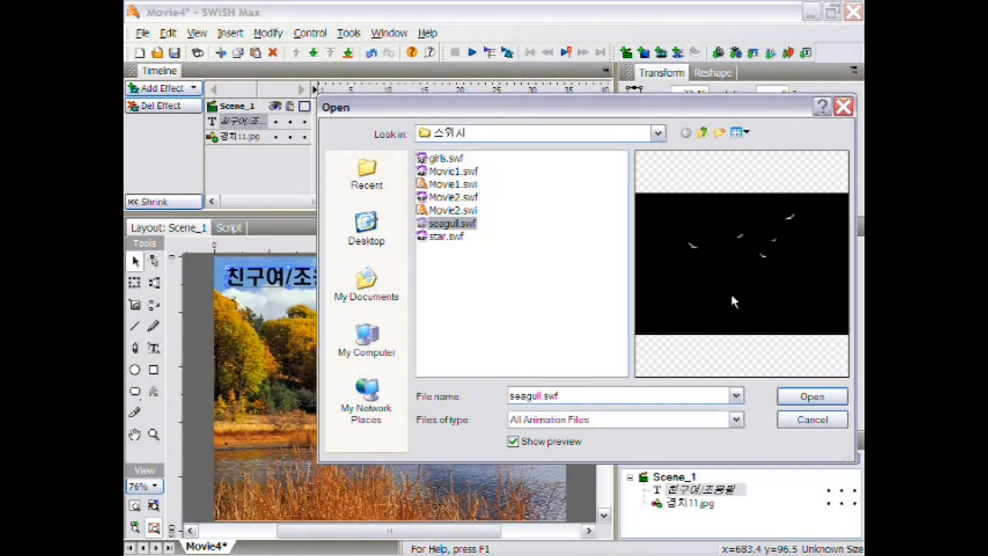
click(800, 398)
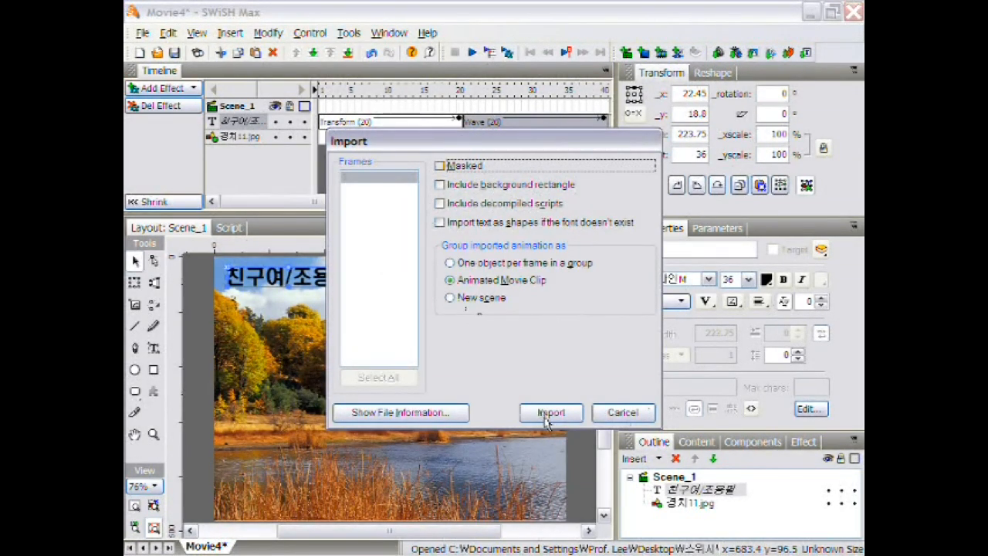
click(550, 414)
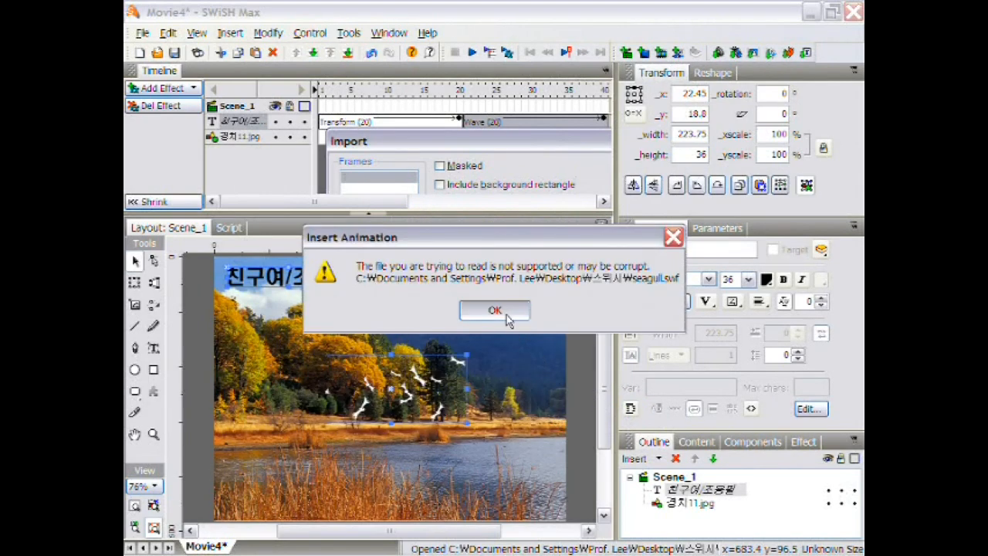
key(Return)
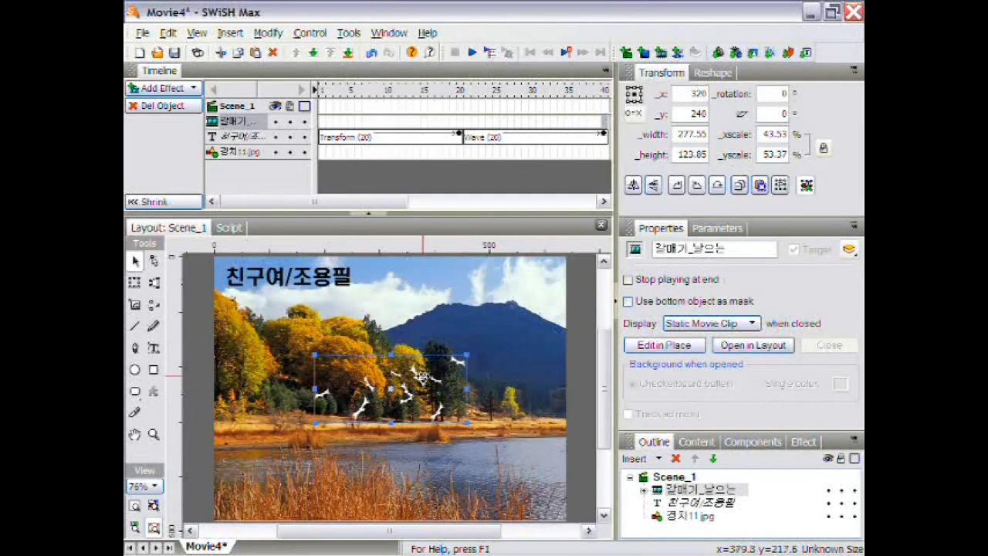
drag(421, 376, 513, 330)
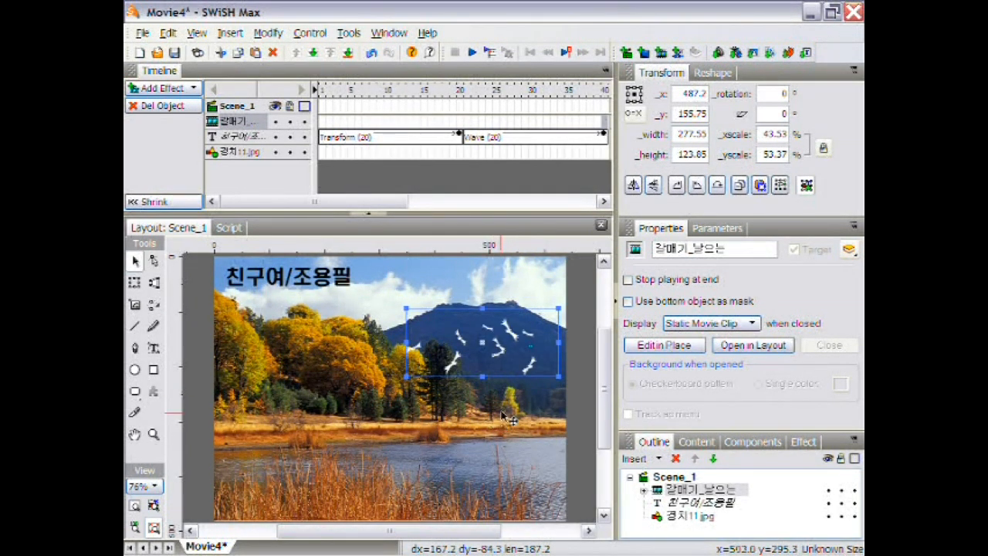
drag(559, 307, 564, 308)
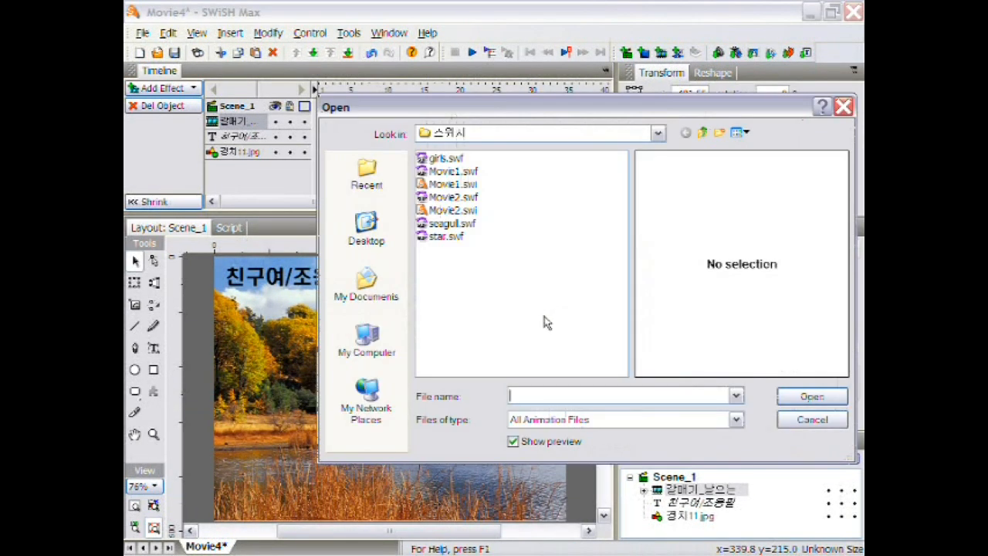
- Import girls.swf as an animated movie clip and place it in the lower-left corner of the landscape image
click(442, 159)
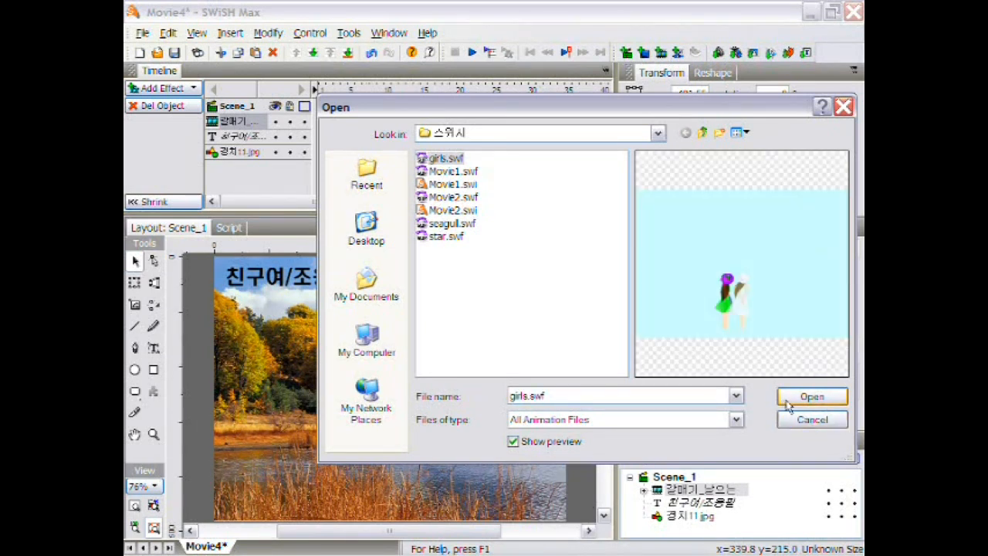
click(786, 400)
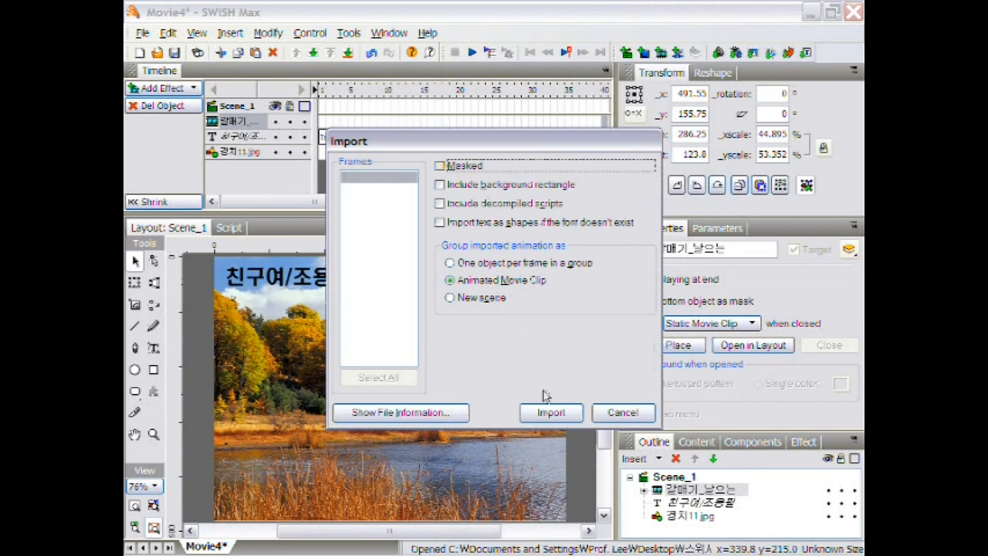
click(550, 410)
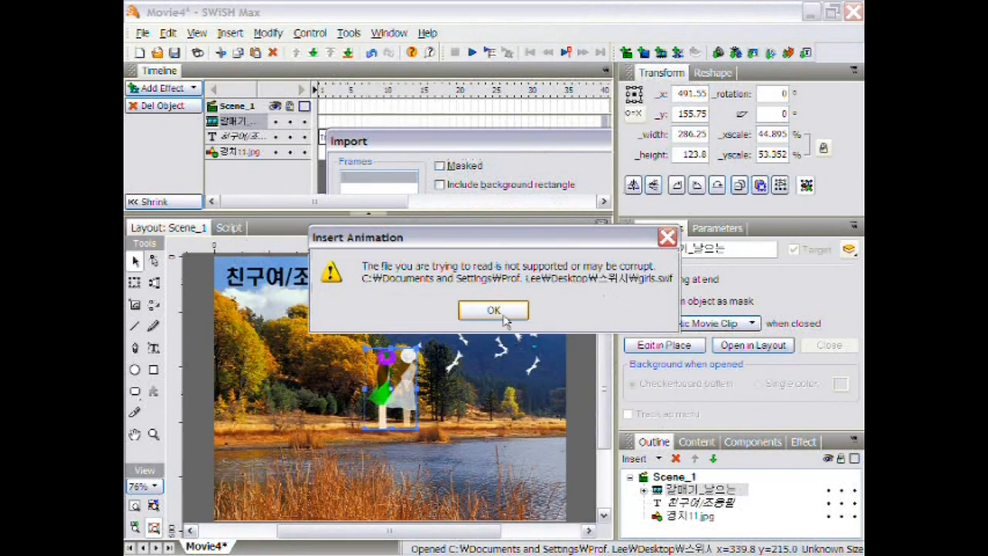
click(507, 312)
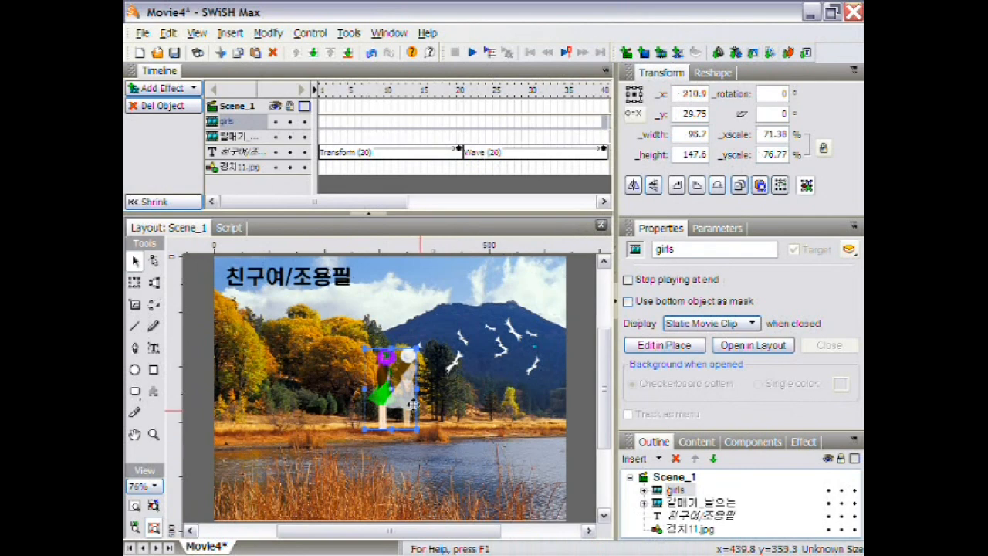
drag(399, 391, 368, 403)
drag(308, 430, 253, 484)
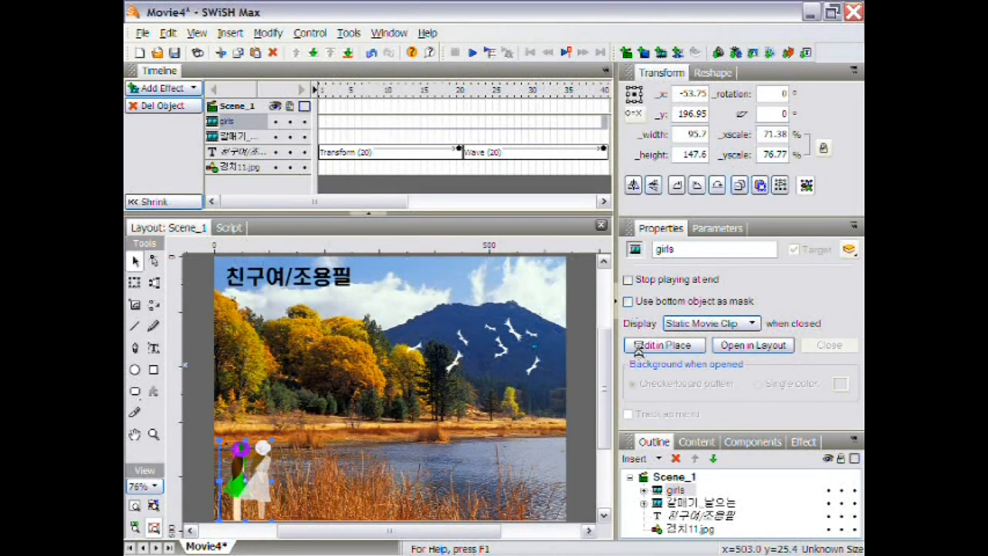
- Play the movie to check the title effects with the seagull and girls clips, and stop playback
key(ctrl+Return)
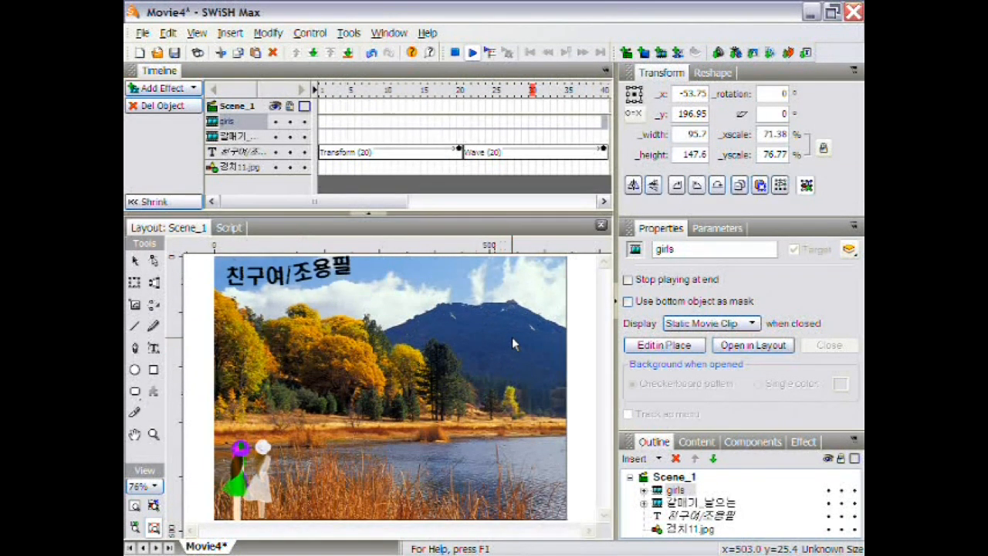
click(456, 54)
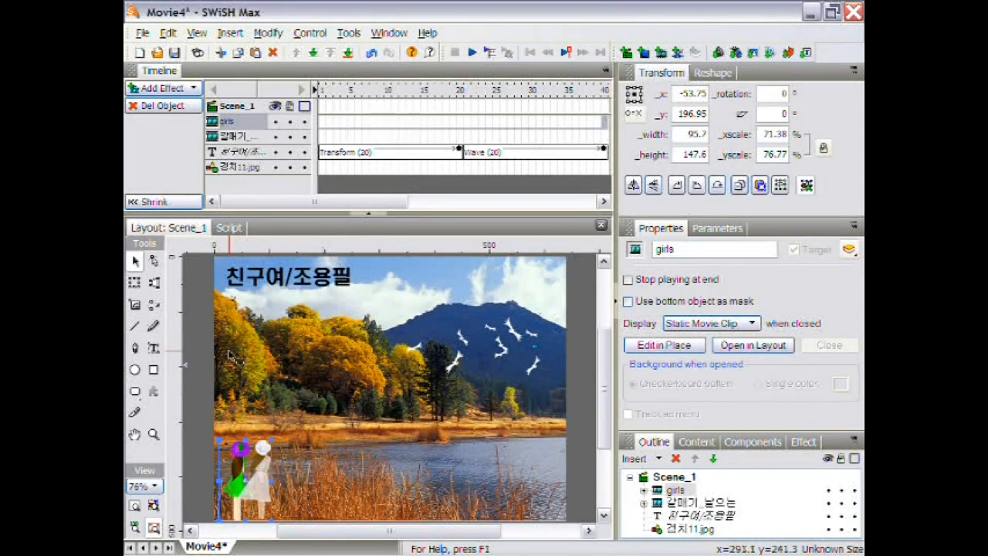
- Draw a rectangle about 222 by 170 over the yellow trees and give it a Solid light-blue fill
click(156, 372)
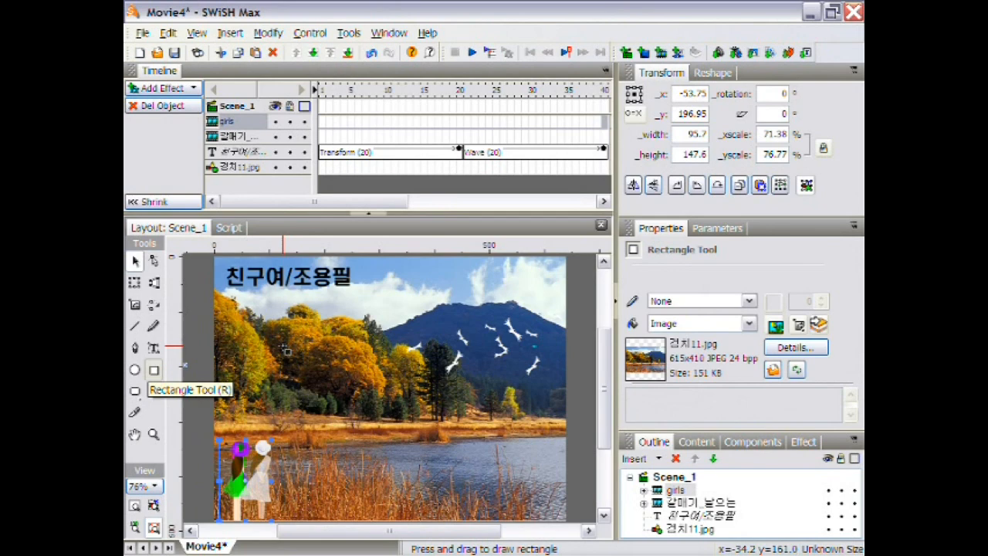
drag(281, 329, 405, 421)
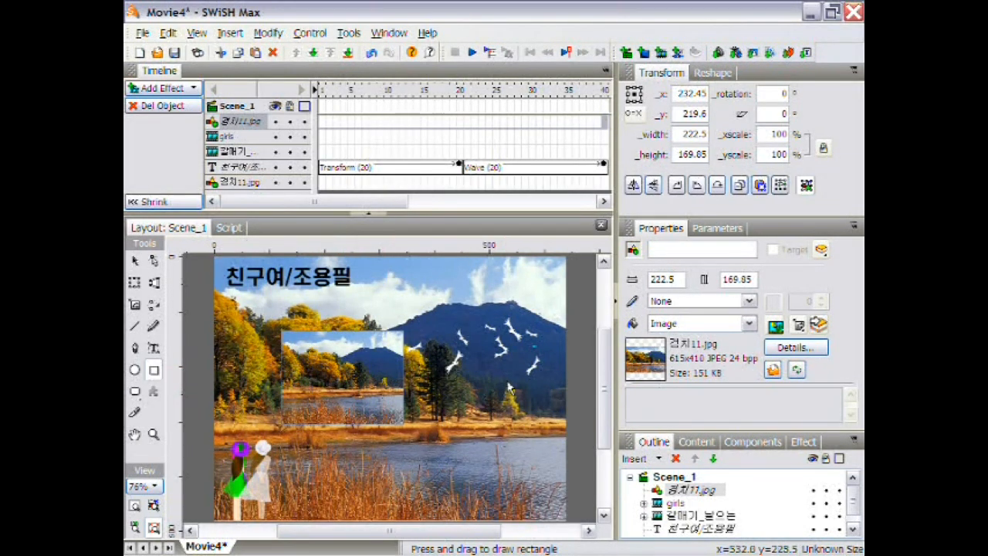
click(746, 324)
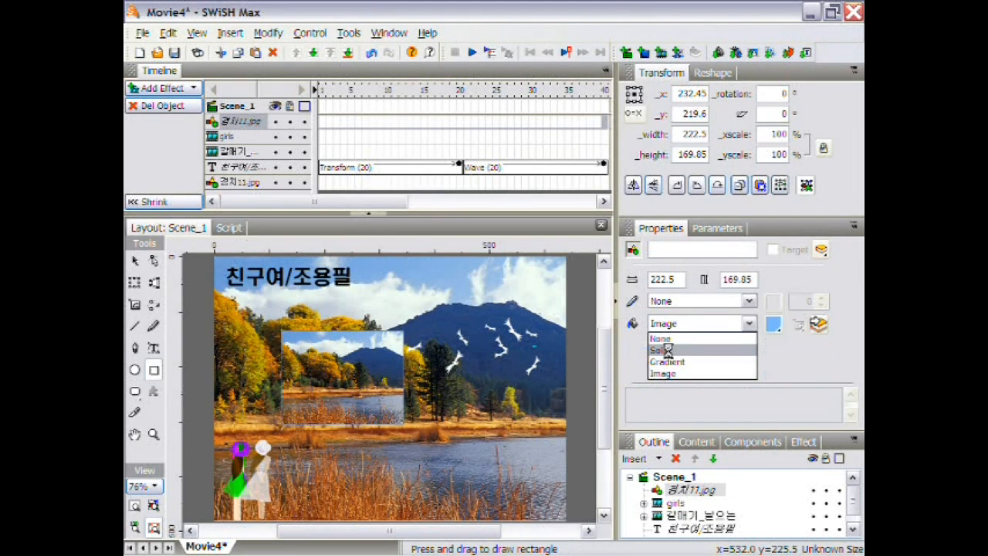
click(662, 350)
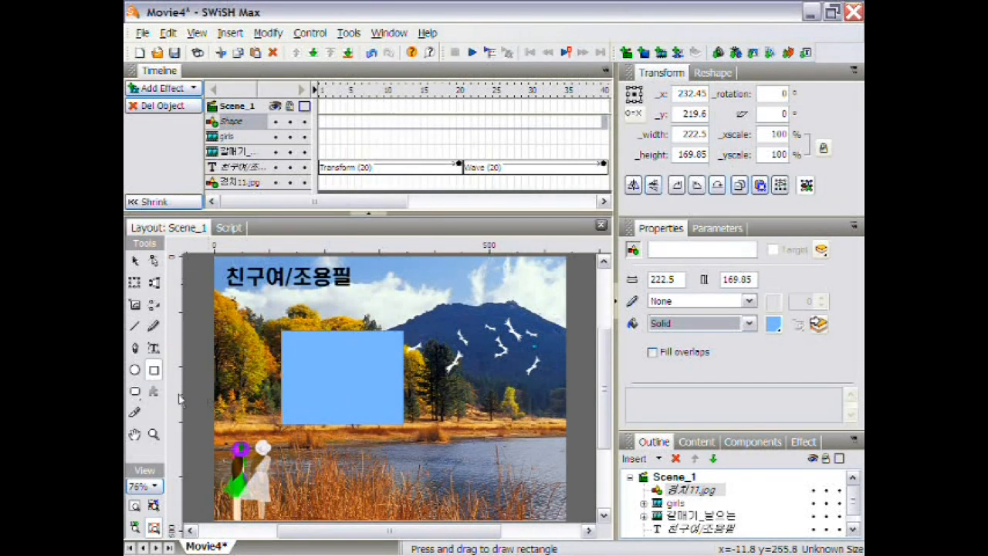
- Create an empty text box about 196 wide just below the blue rectangle
click(153, 351)
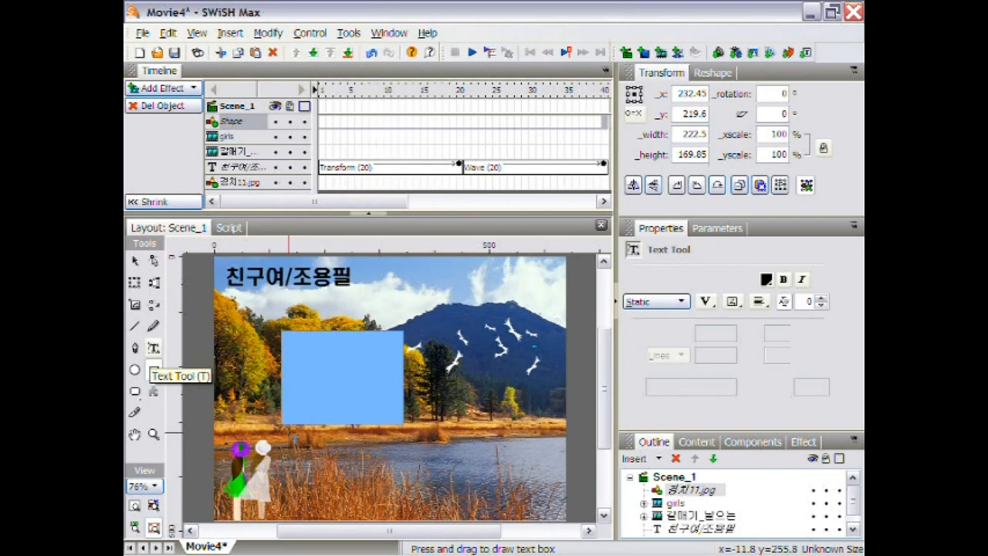
drag(289, 432, 386, 454)
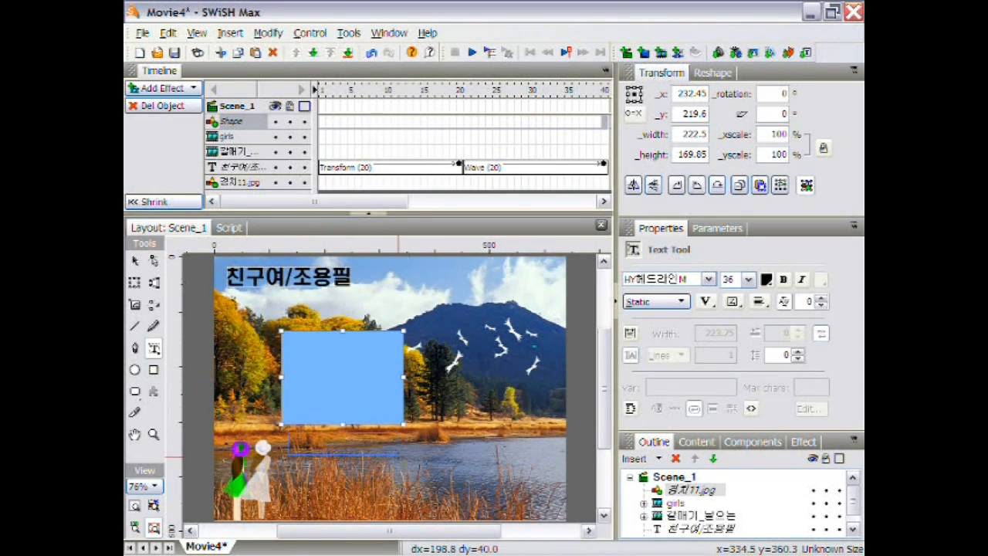
drag(396, 457, 396, 457)
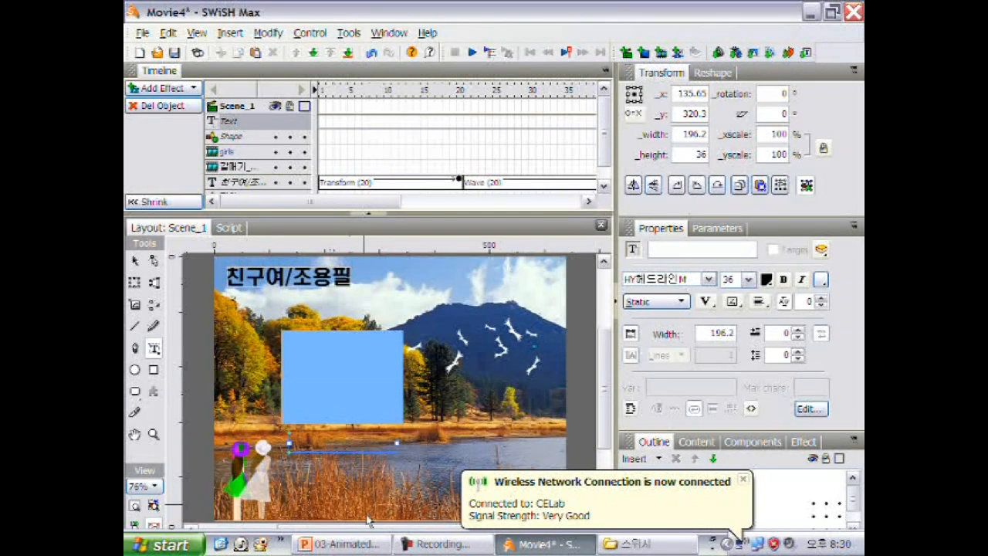
- Open 친구여.txt from the 스위시 folder in Notepad, copy all the lyrics and close the file
click(629, 543)
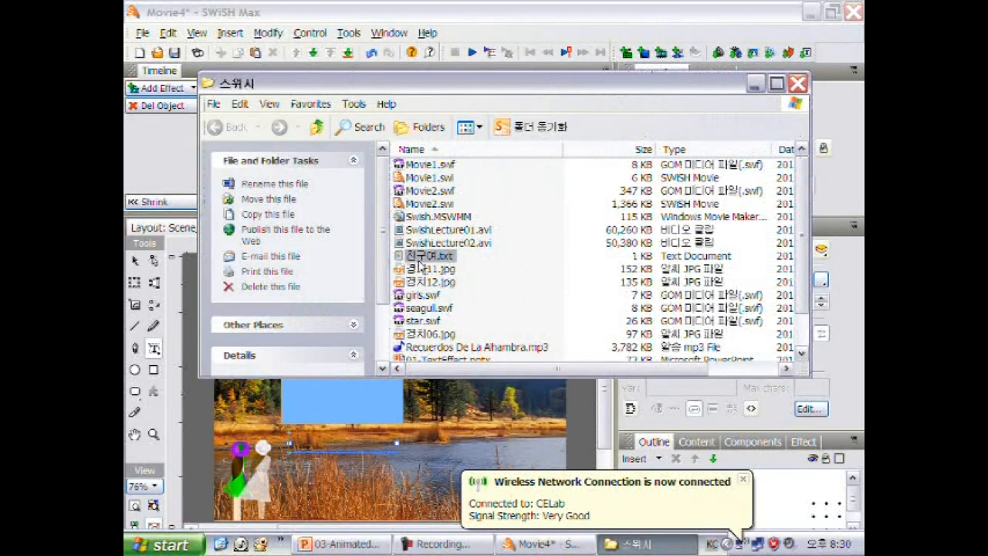
double_click(455, 257)
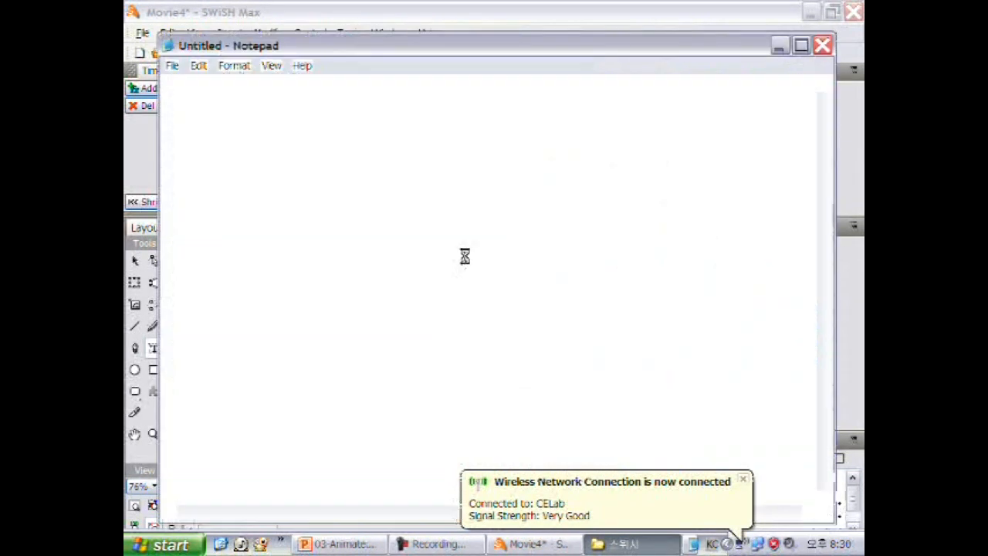
drag(260, 293, 161, 80)
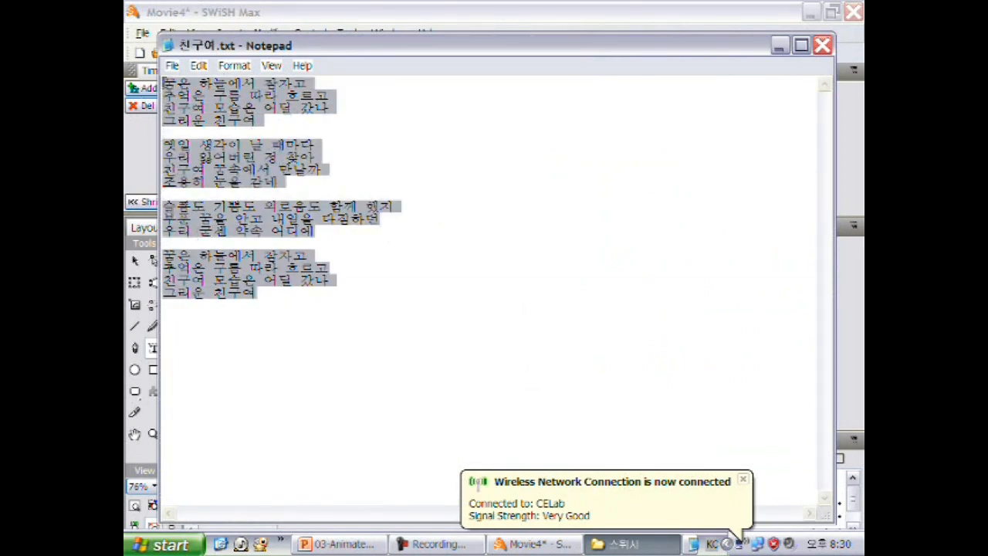
right_click(222, 146)
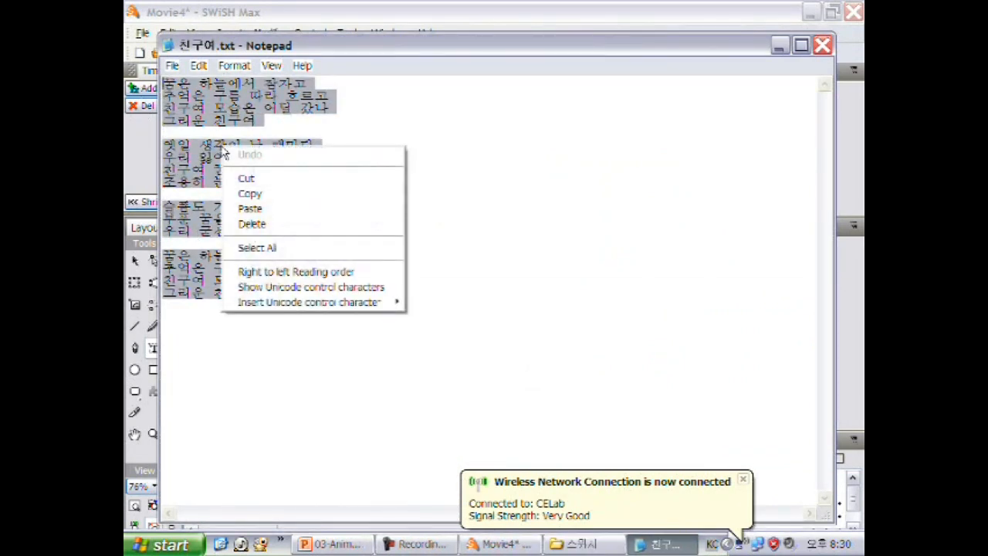
click(250, 194)
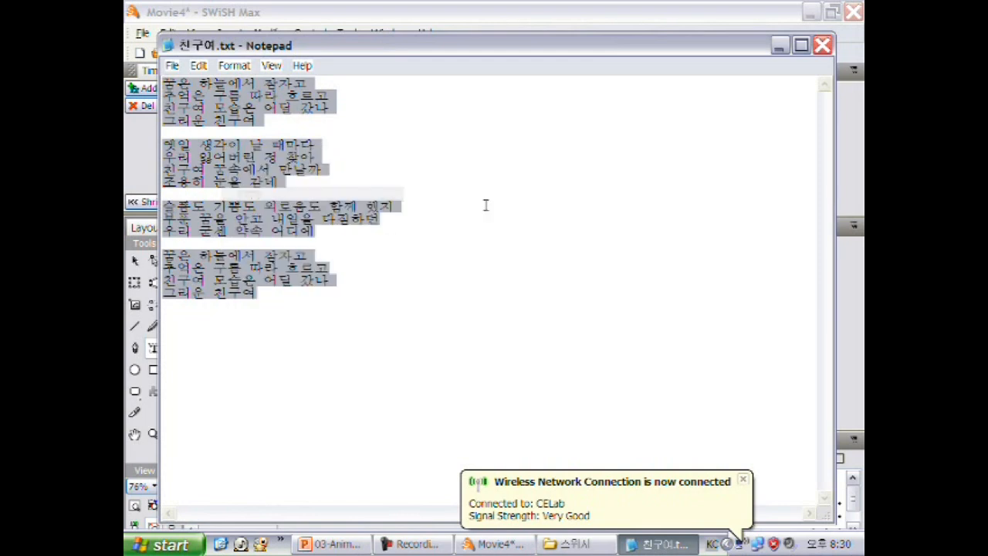
click(822, 47)
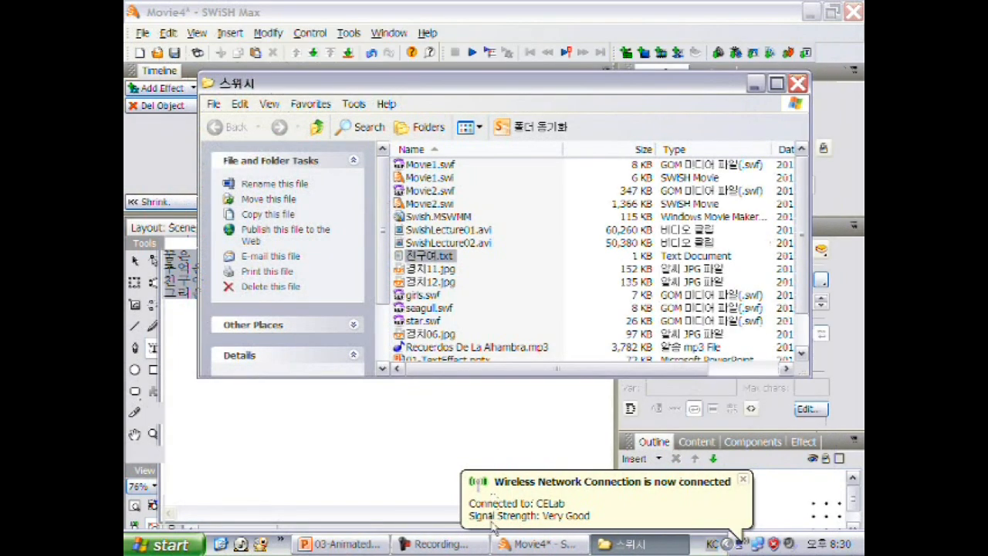
- Switch back to SWiSH Max and fill the empty text box with the copied lyrics
click(557, 545)
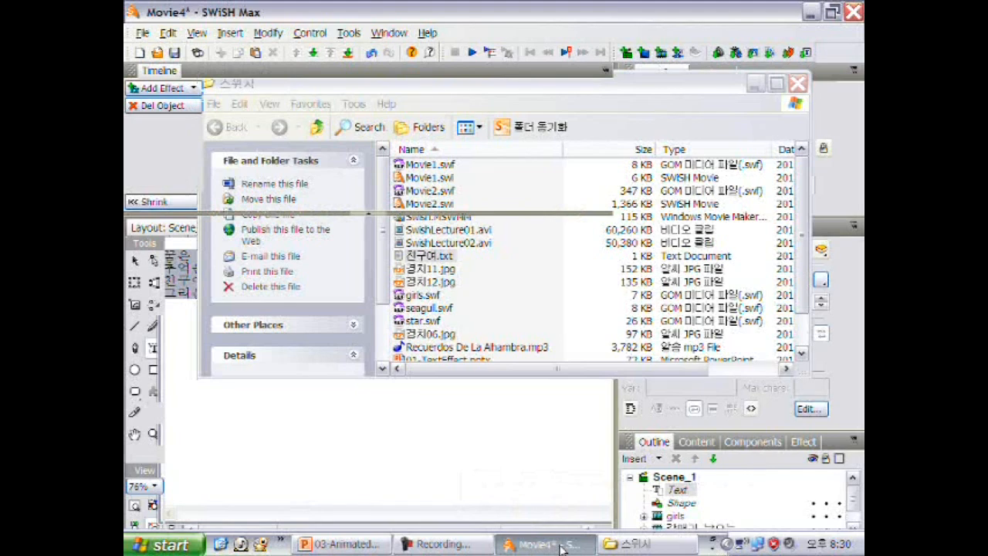
click(808, 410)
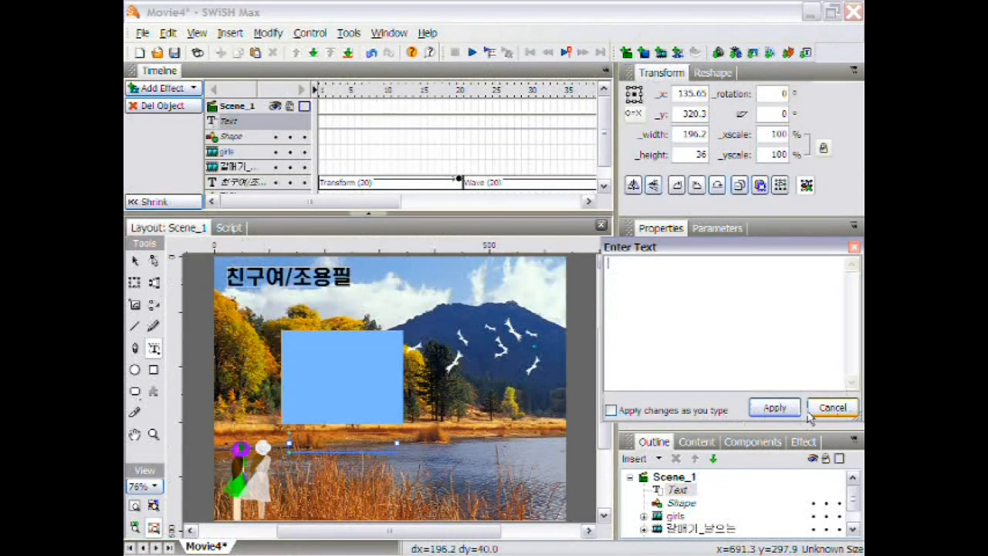
right_click(657, 303)
click(690, 357)
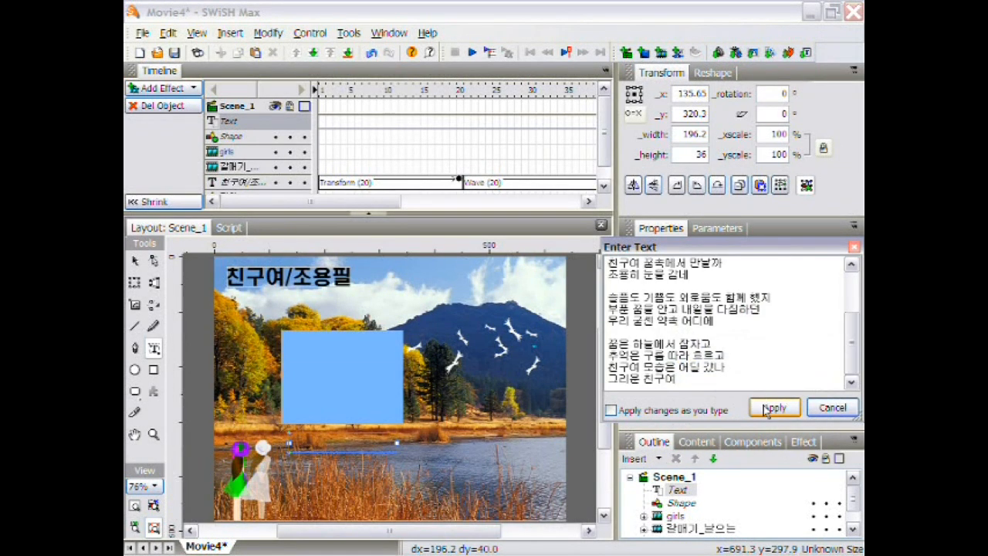
click(766, 410)
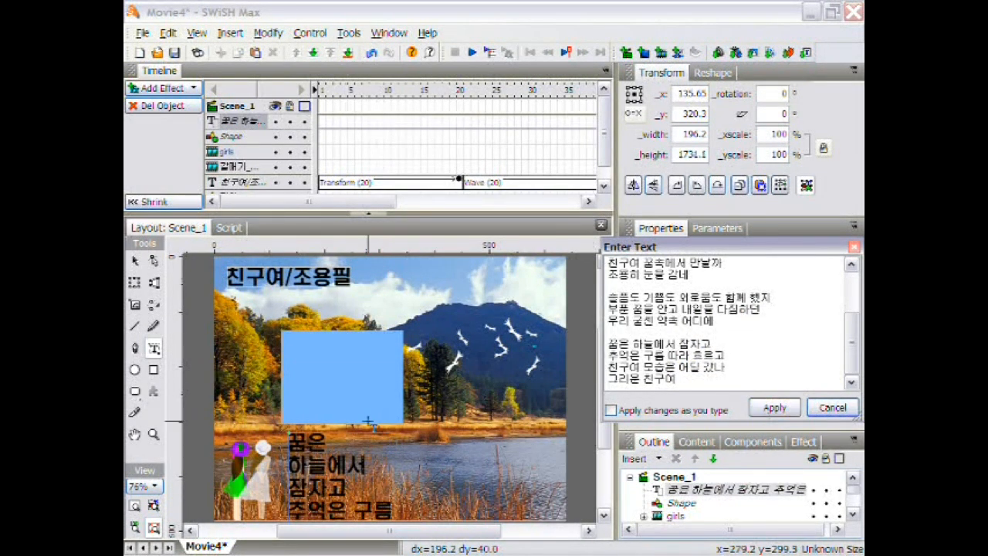
click(815, 407)
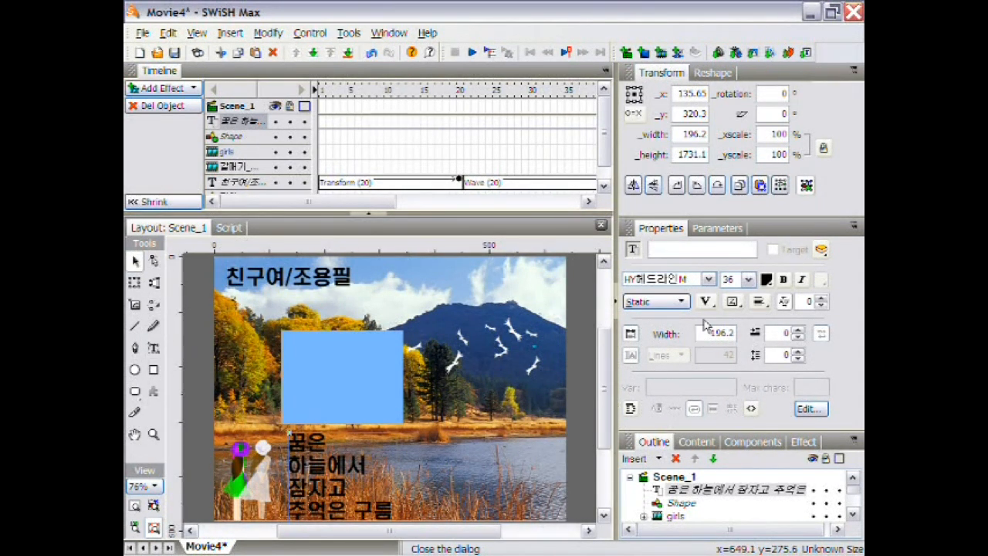
- Set the lyrics text's font size to 24 and line it up with the left edge of the blue rectangle
click(747, 279)
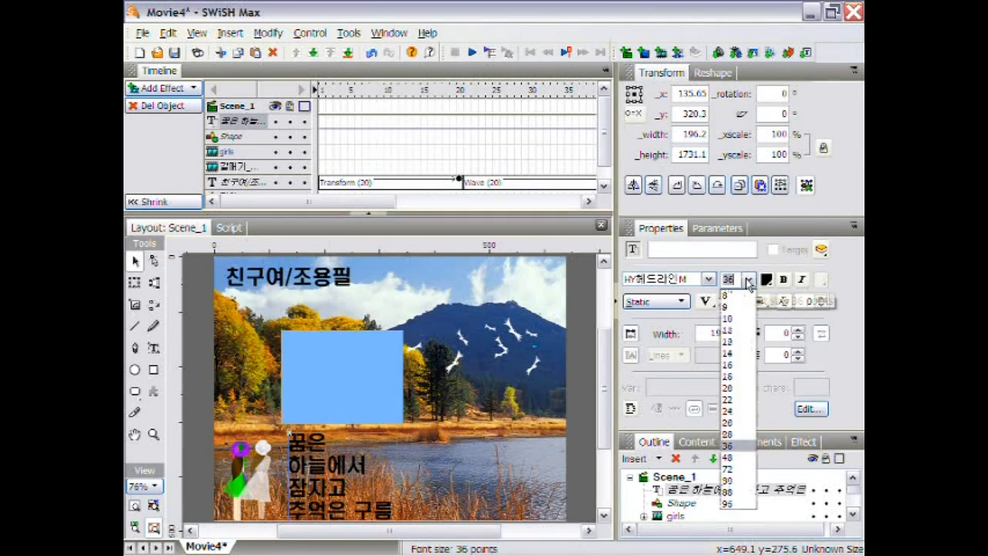
click(735, 413)
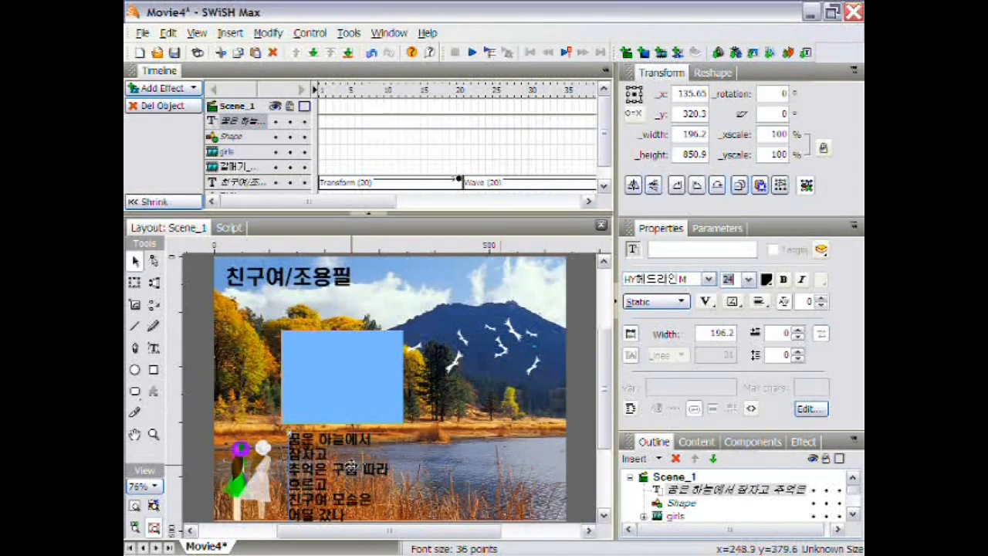
drag(308, 439, 300, 441)
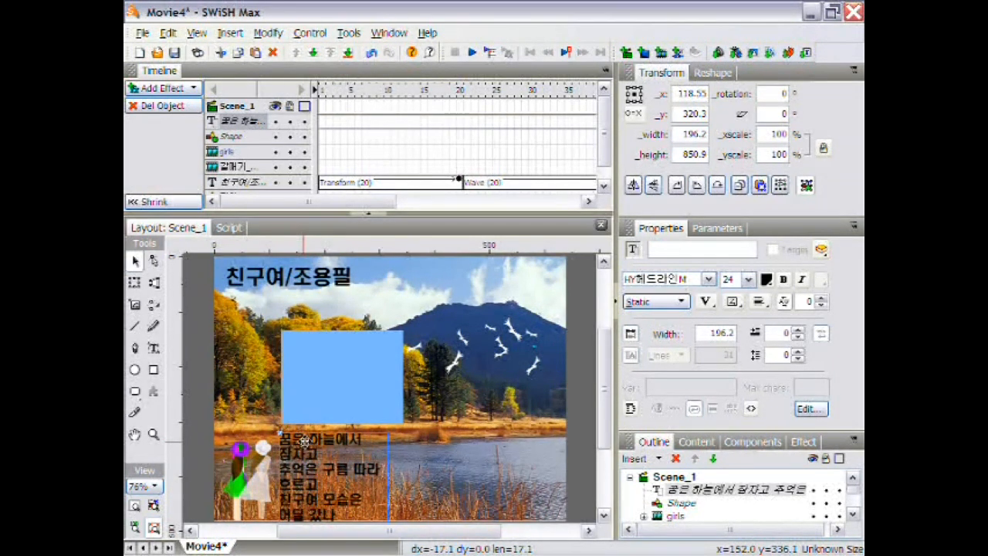
- Shift the lyrics text to x 133 so it starts just inside the blue rectangle's left edge
drag(313, 441, 314, 441)
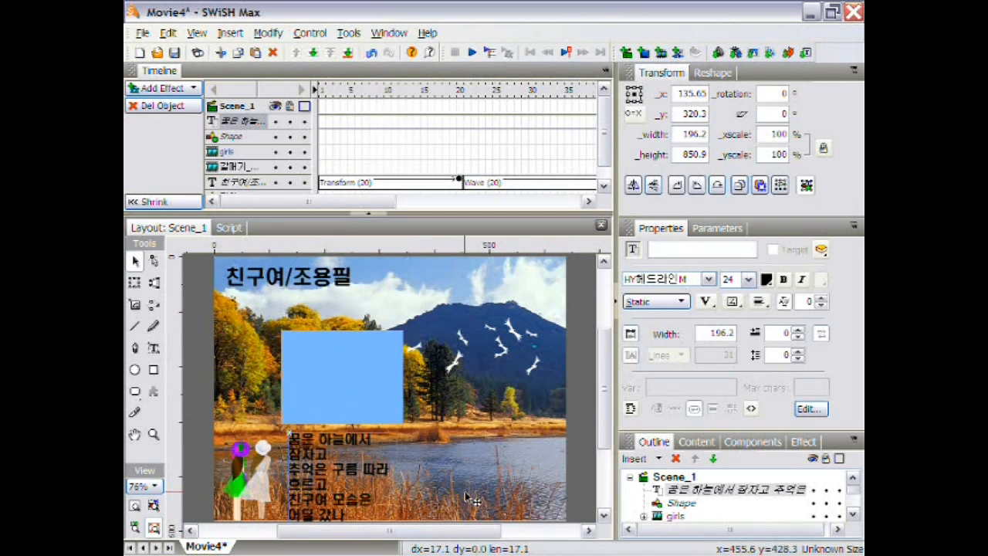
key(Left)
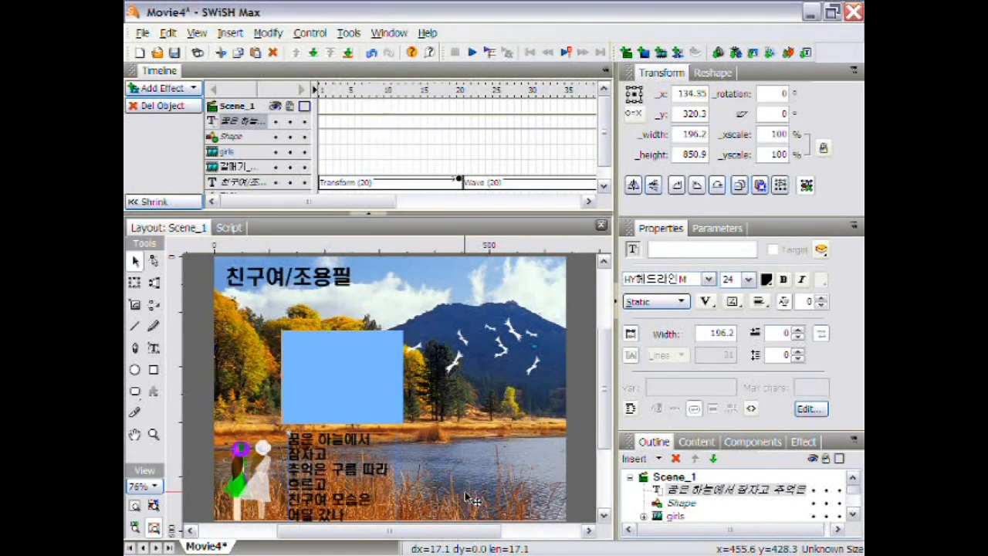
key(Left)
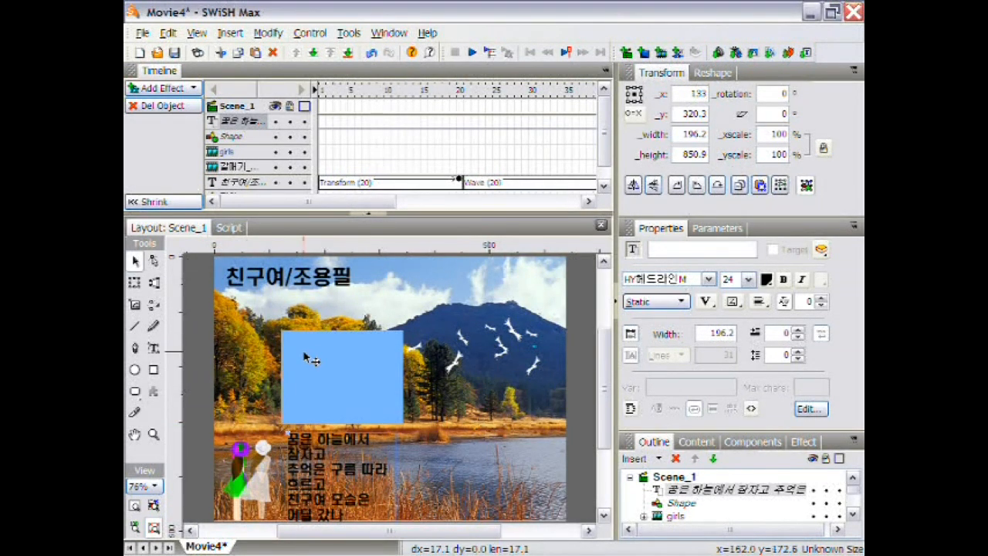
- Add a motion path to the lyrics text that ends above the top edge of the movie, working at 33% zoom
click(153, 309)
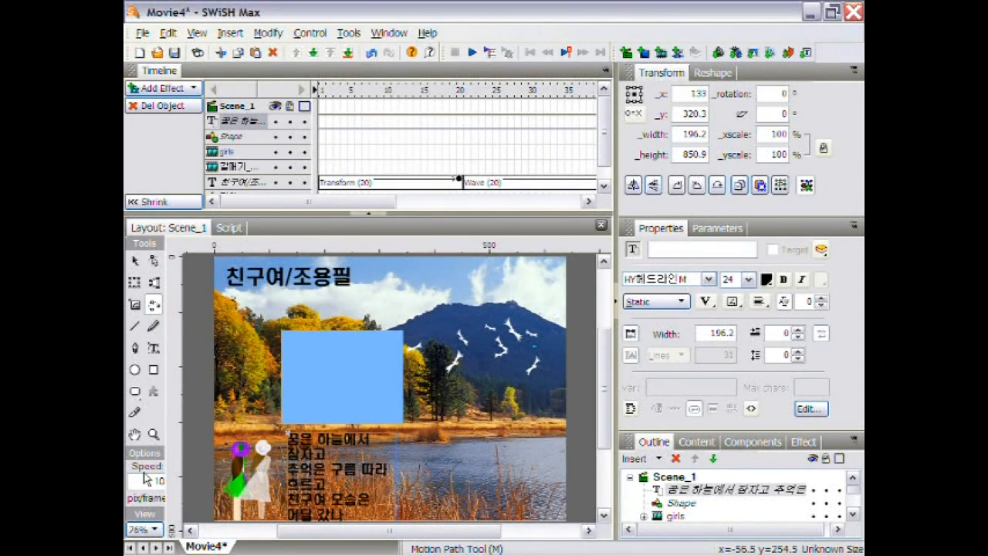
click(147, 529)
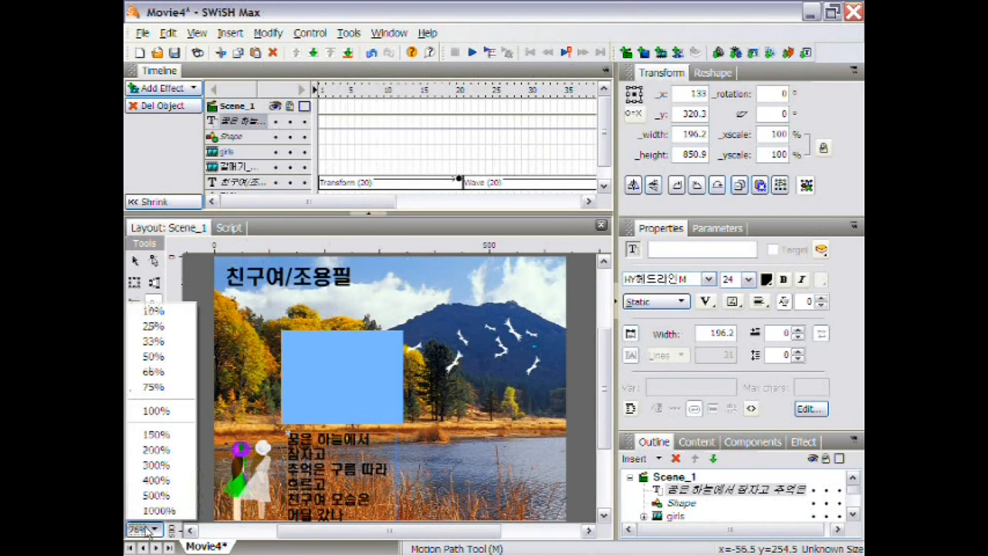
click(155, 341)
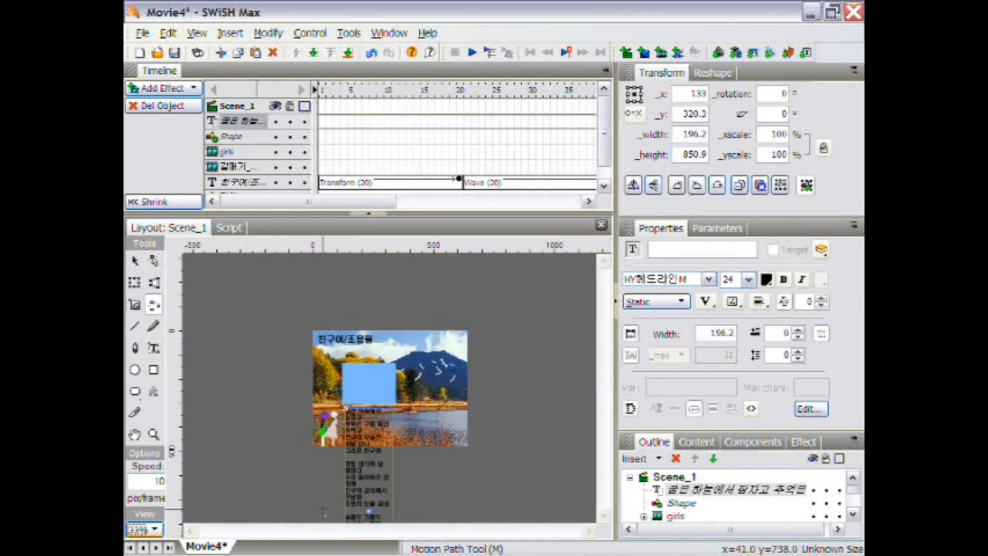
click(365, 285)
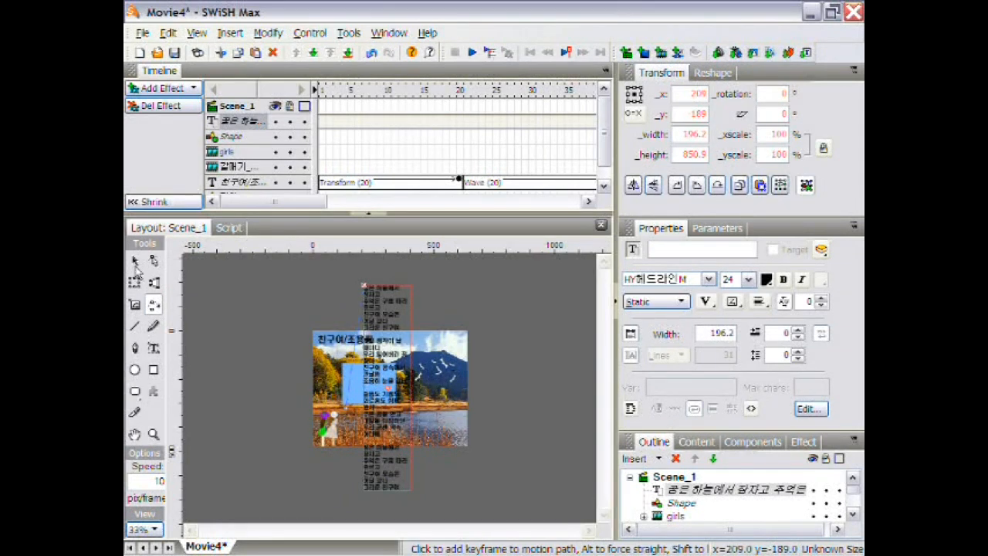
- Reposition the lyrics' motion end point to x 128, y -732, with the whole text just above the blue rectangle
click(136, 264)
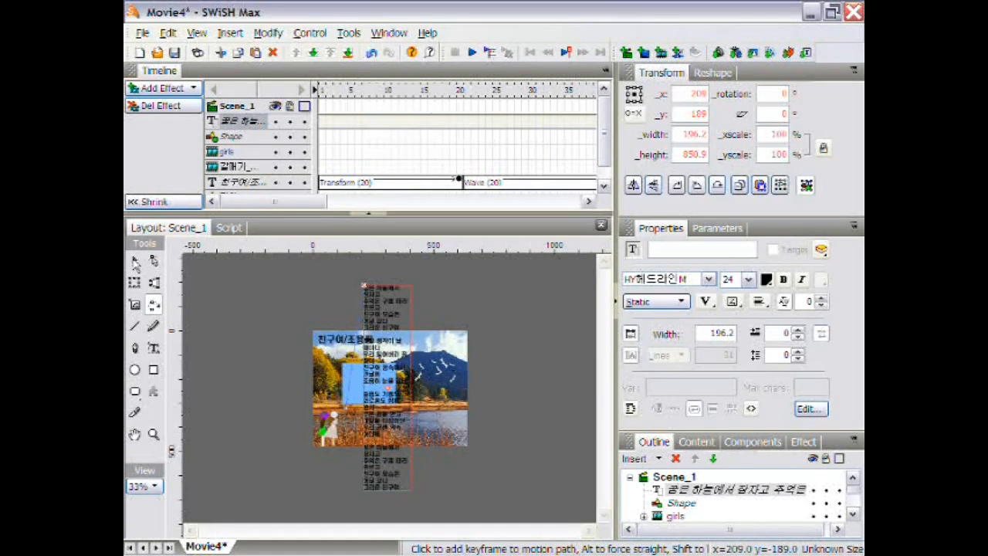
click(136, 263)
drag(375, 473, 362, 341)
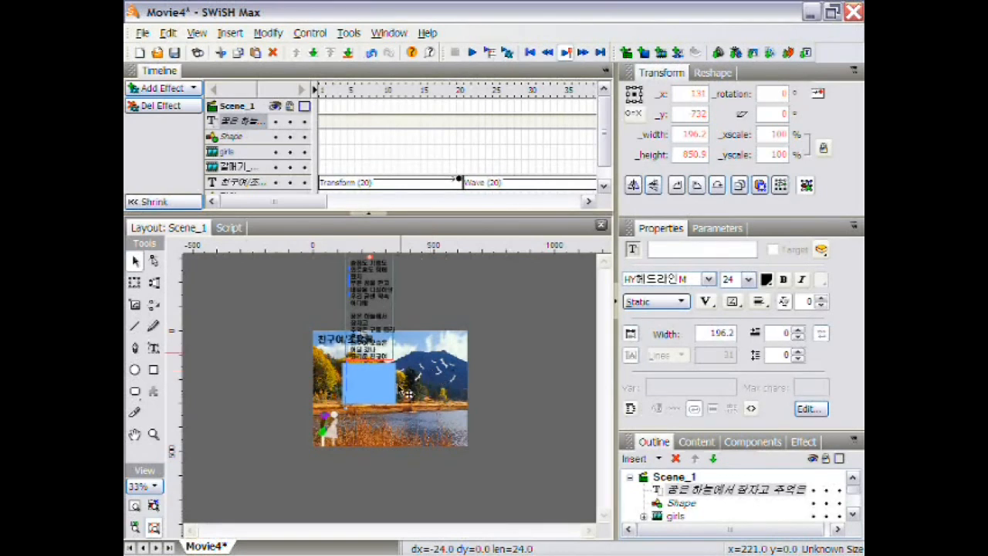
key(Left)
key(Left)
key(Left)
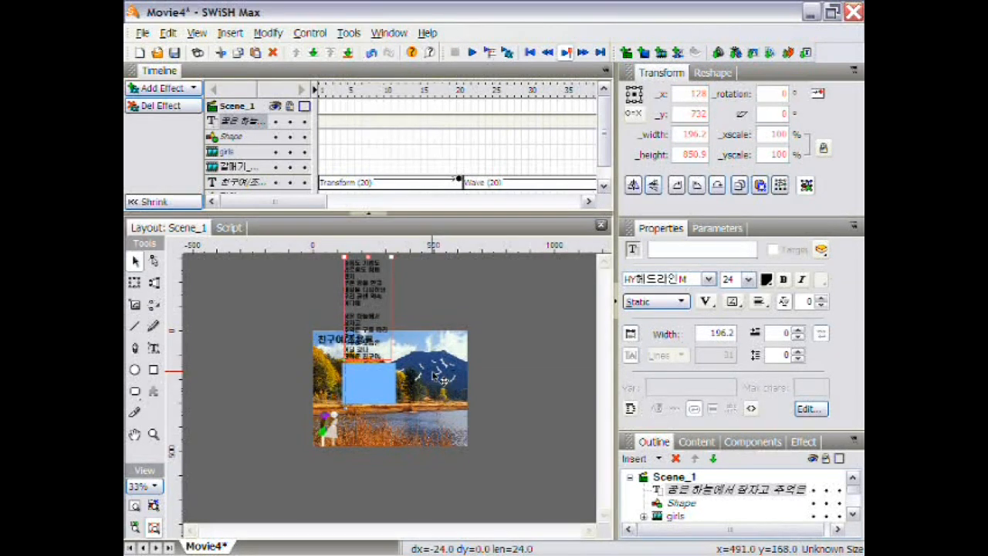
- Play the movie to check the lyrics' upward motion, inspect the Move effect's frames on the timeline and stop playback
click(136, 506)
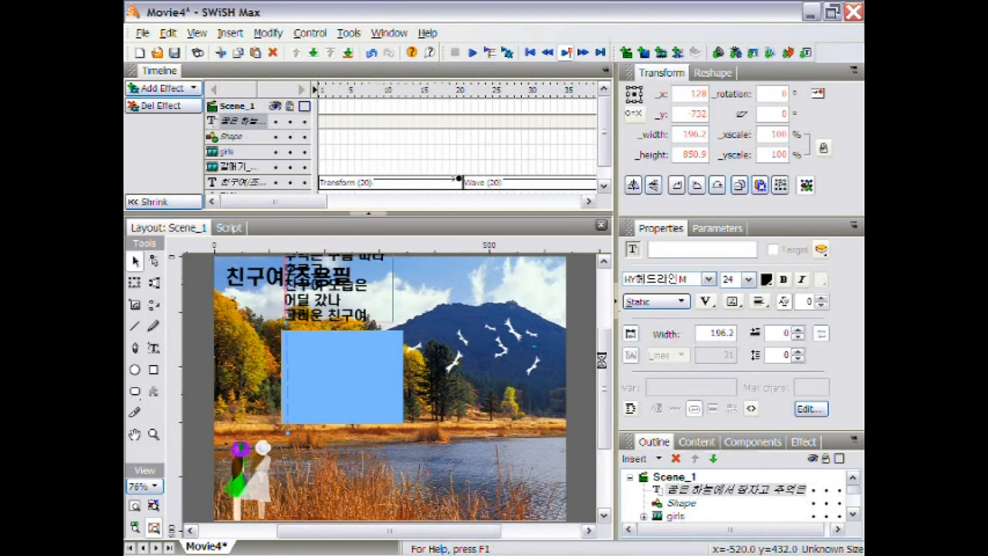
key(ctrl+Return)
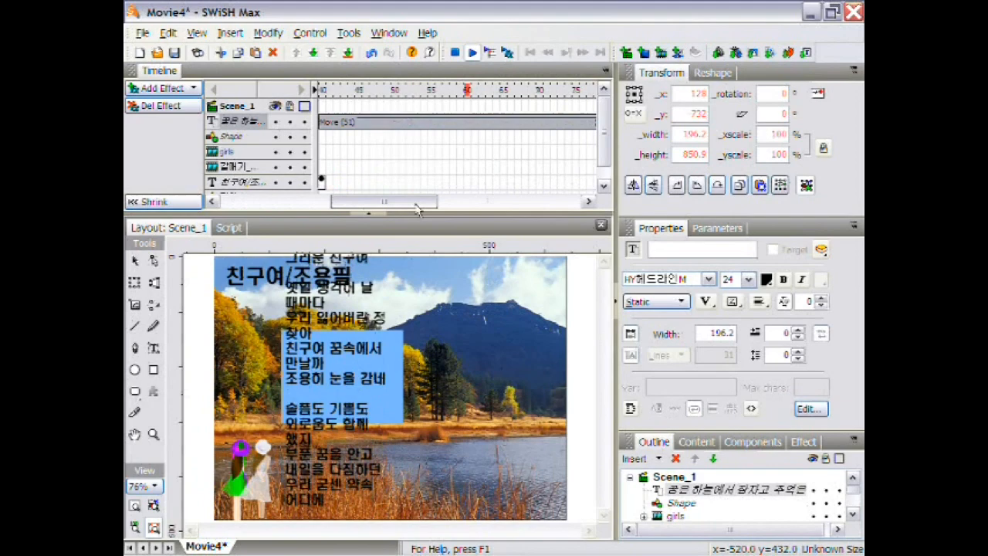
drag(306, 202, 551, 211)
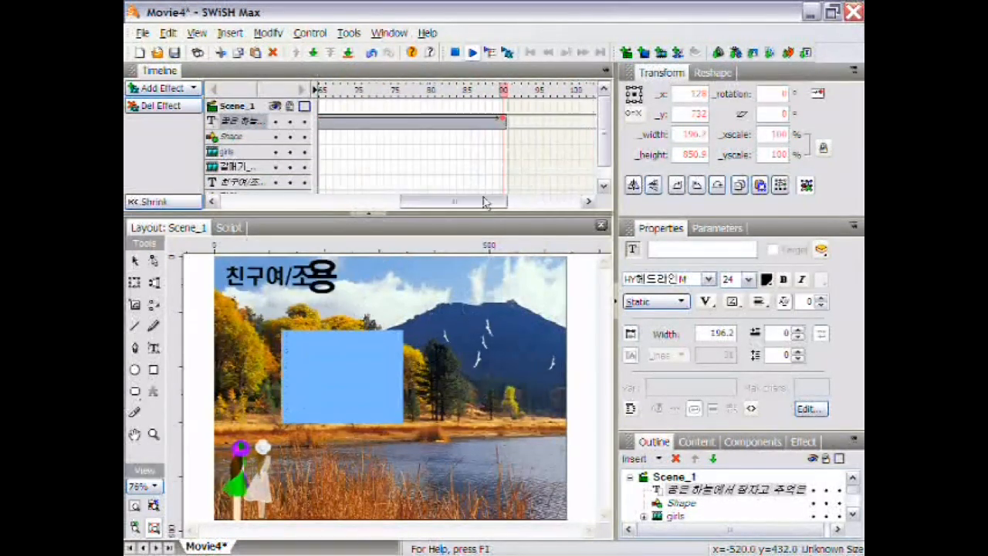
drag(558, 202, 508, 201)
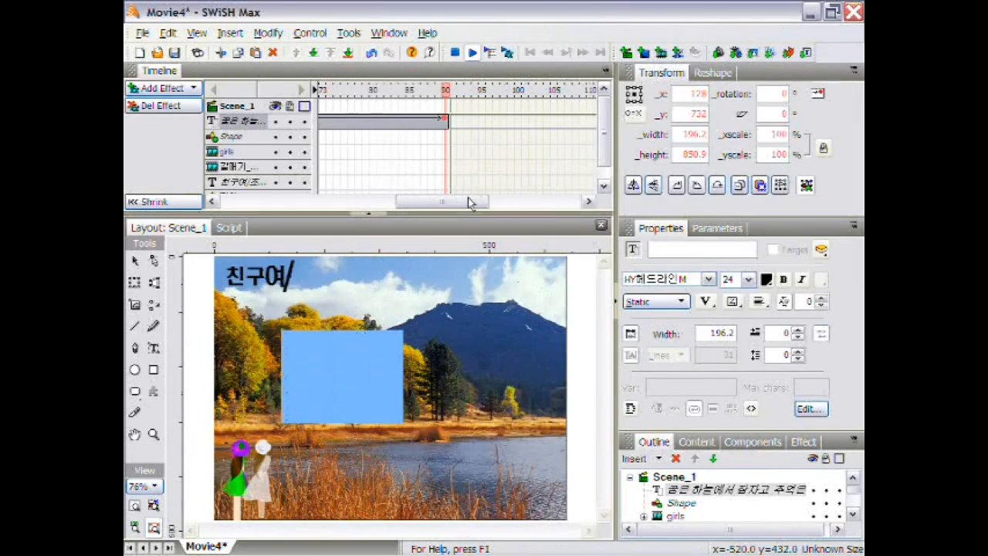
drag(465, 202, 279, 203)
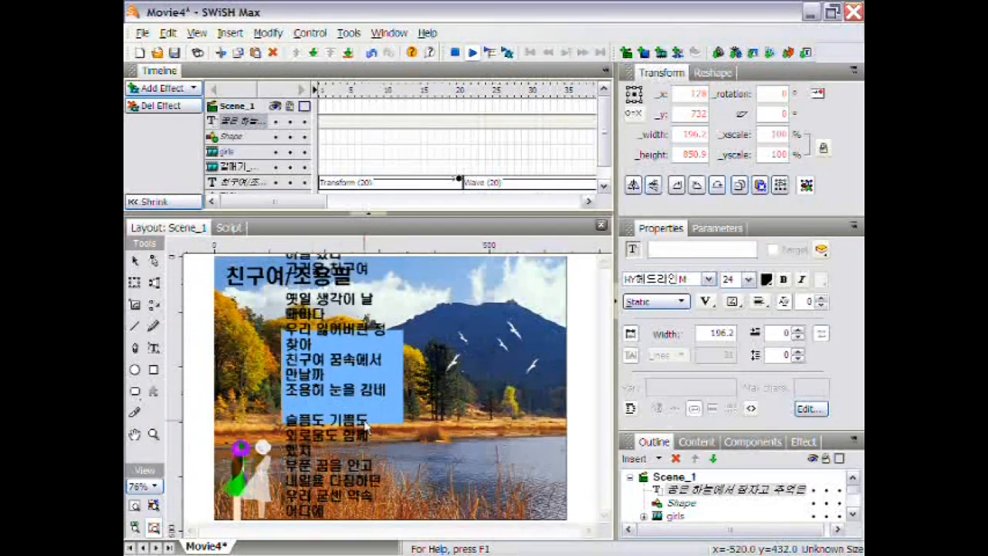
click(457, 51)
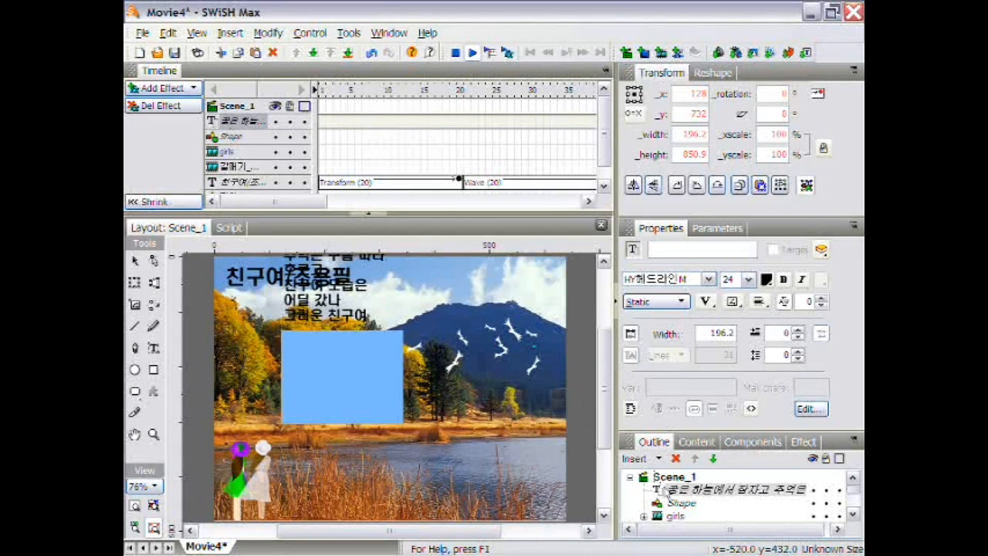
- Group the lyrics text and the blue rectangle as a movie clip, use its bottom object as mask and preview the result
click(682, 491)
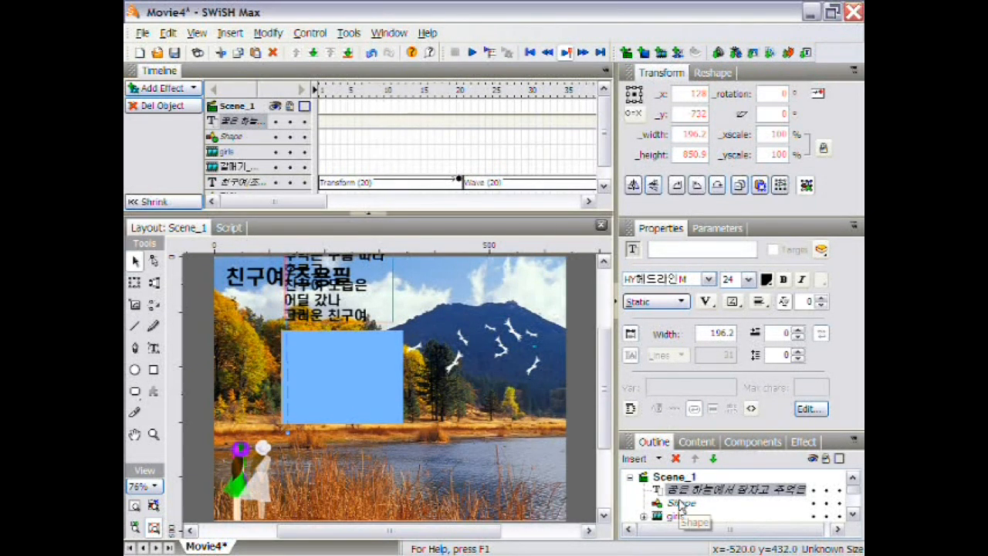
click(681, 505)
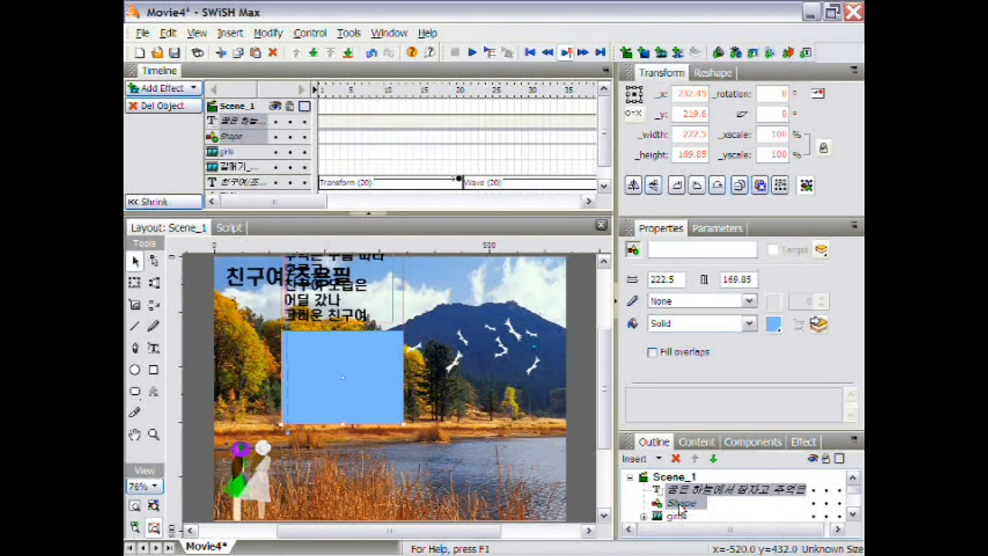
right_click(679, 506)
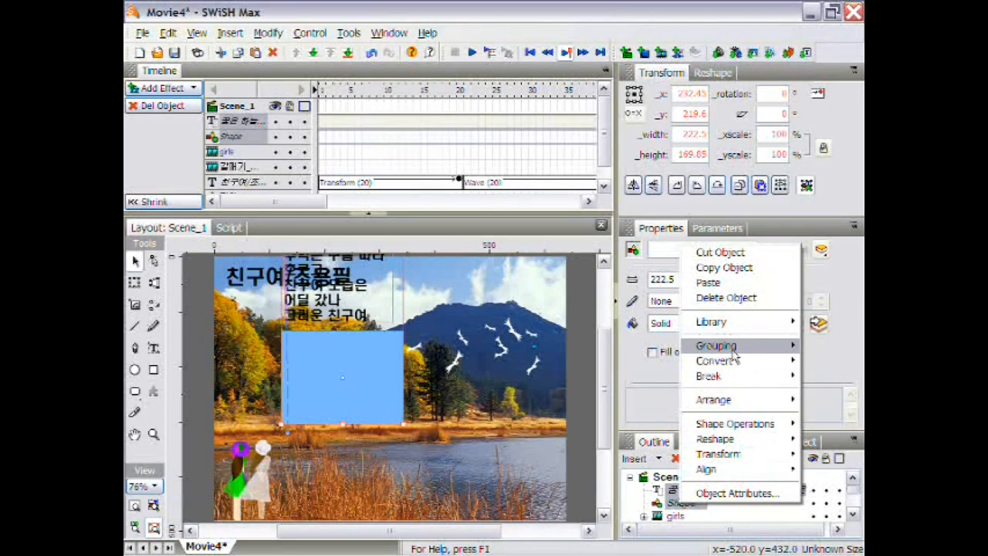
mouse_move(733, 353)
click(643, 377)
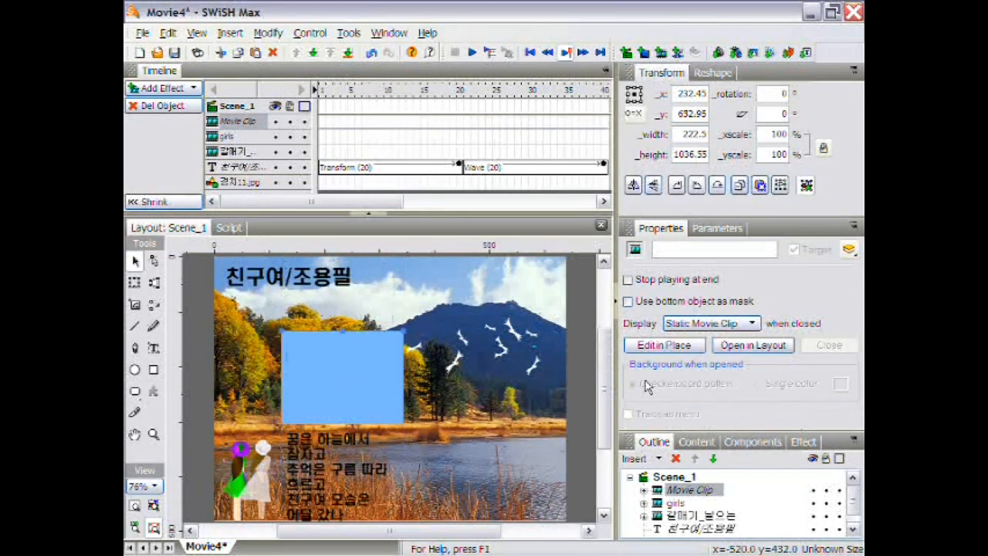
click(628, 301)
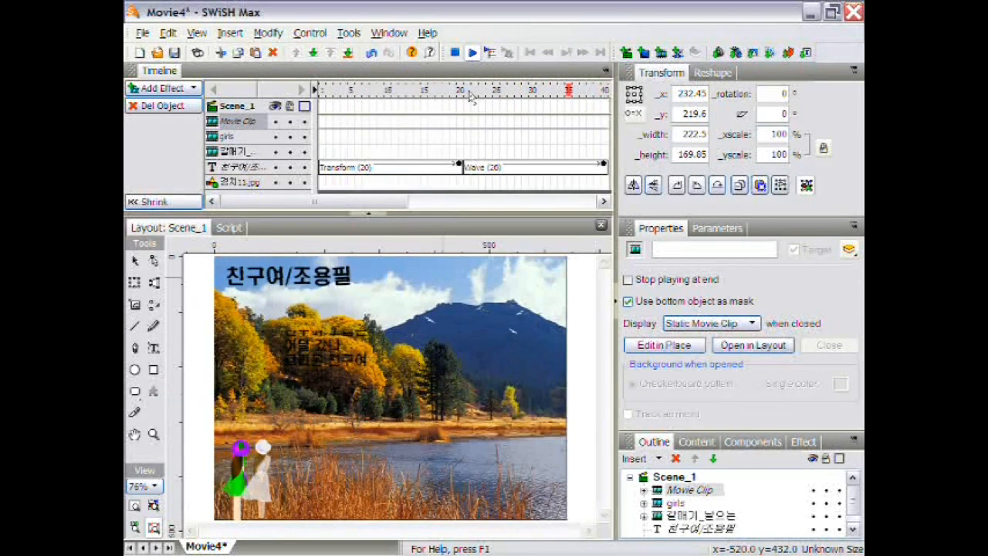
click(455, 52)
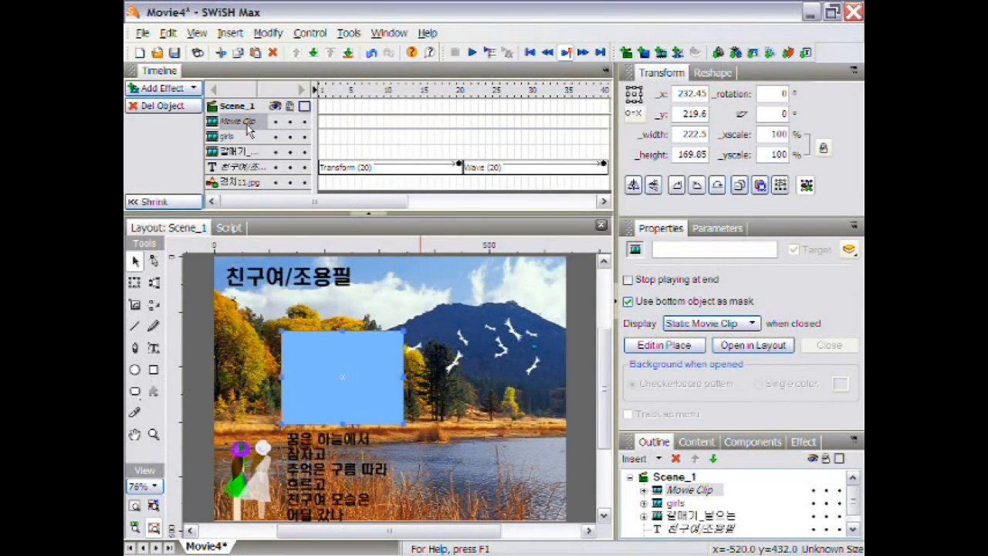
- Move the lyrics' Move effect inside the new movie clip earlier so it starts at about frame 3
click(644, 490)
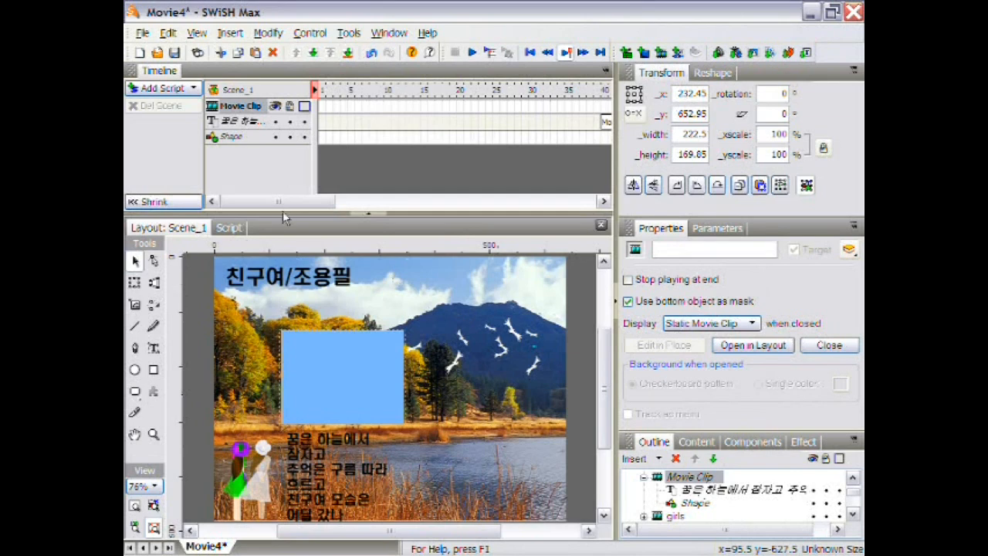
drag(279, 201, 303, 202)
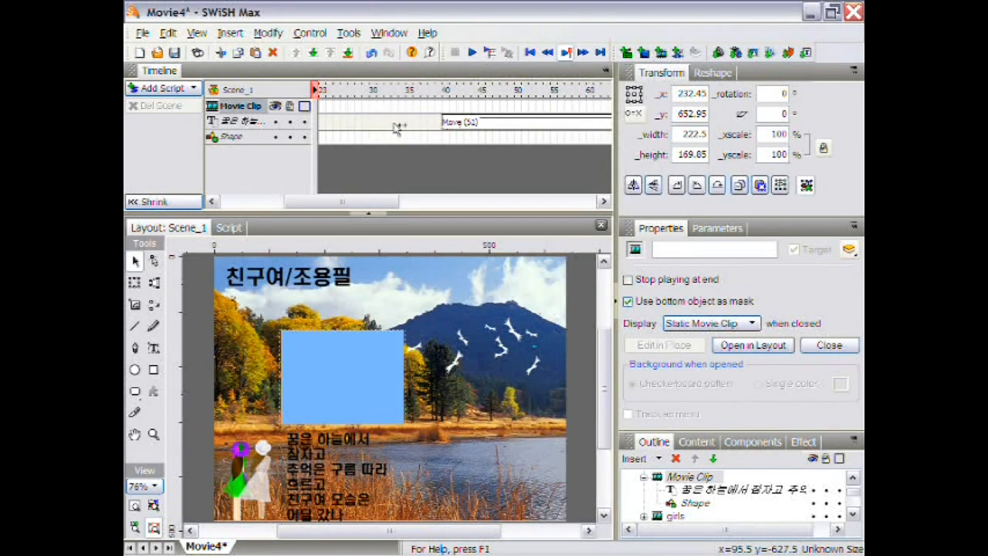
click(361, 128)
click(344, 128)
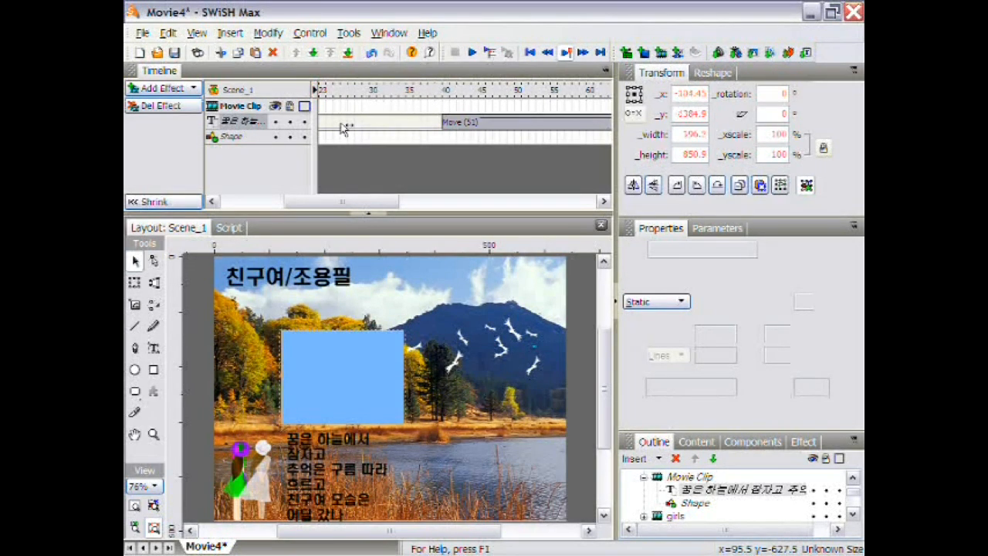
drag(336, 126, 316, 118)
drag(363, 201, 283, 199)
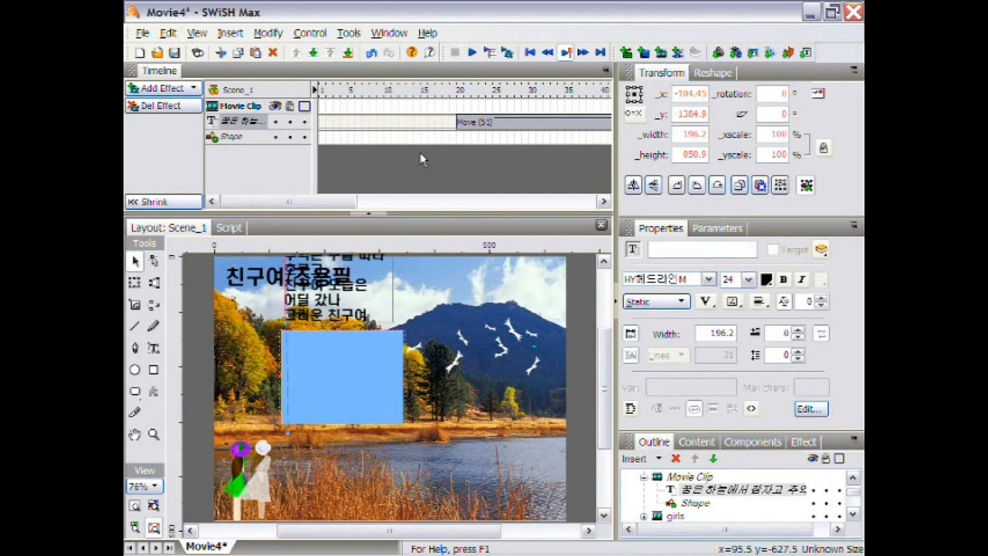
click(482, 124)
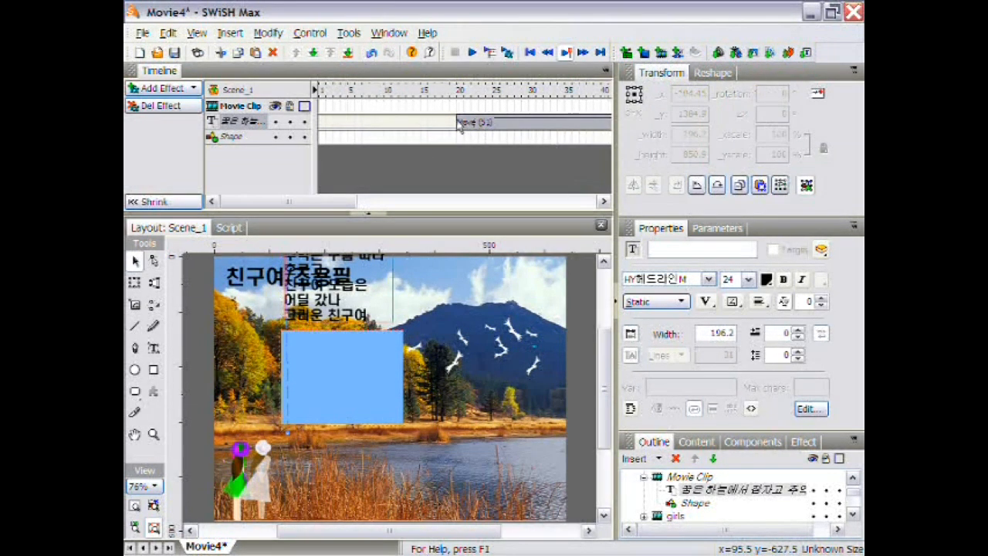
drag(385, 125, 358, 122)
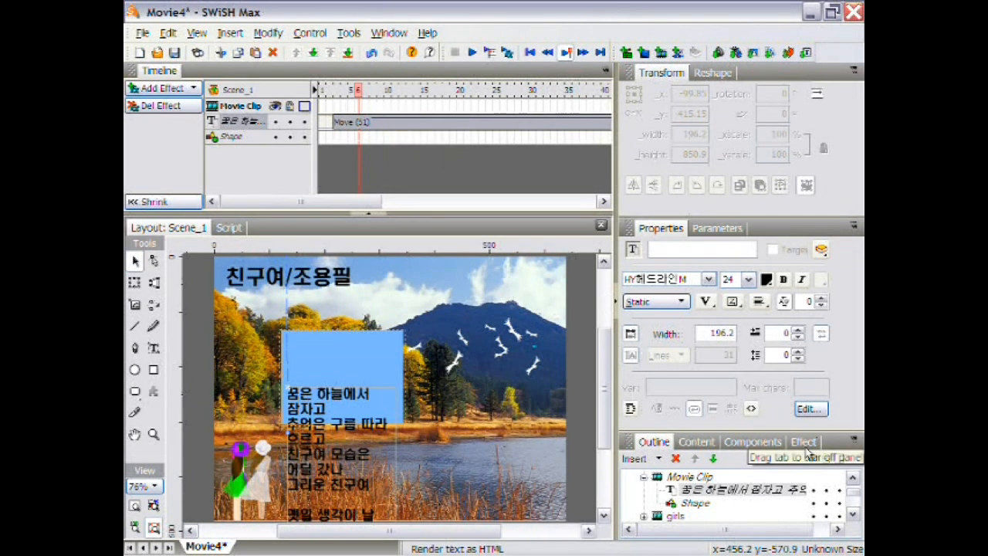
- Set the lyrics' Move effect duration to 500 frames and preview the slower scroll
click(804, 444)
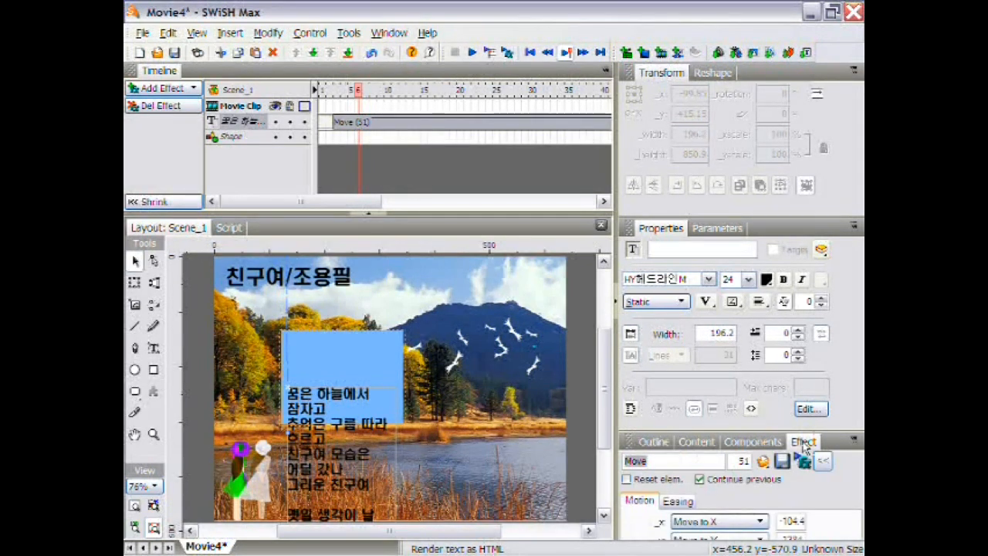
click(741, 460)
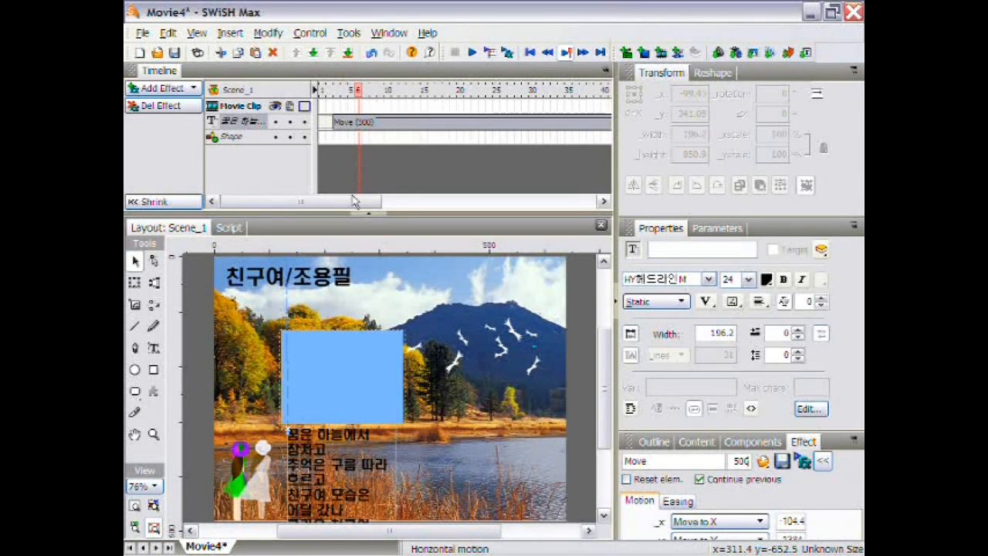
drag(352, 202, 328, 207)
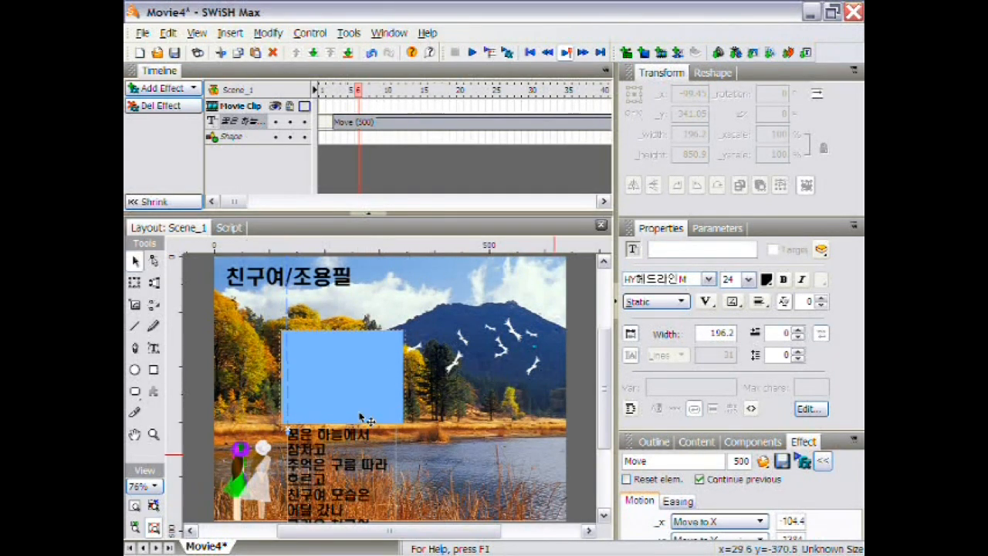
click(802, 461)
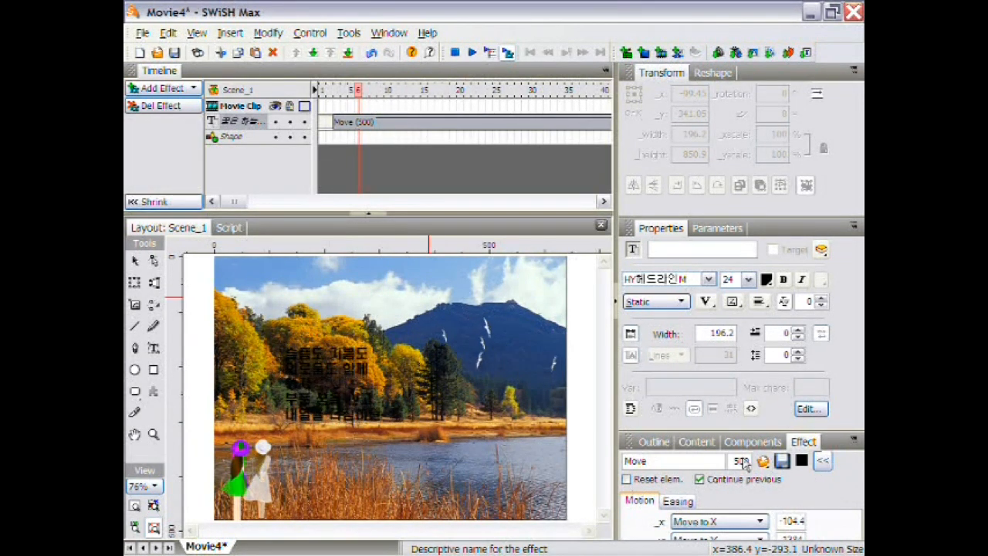
click(455, 52)
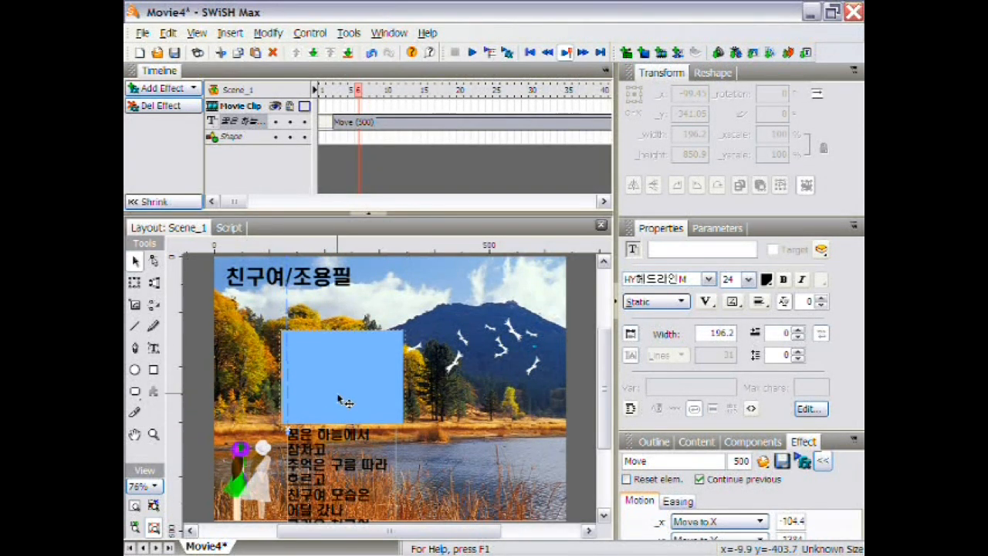
- Export the movie to the 스위시 folder as an SWF file named Movie3.swf
click(650, 441)
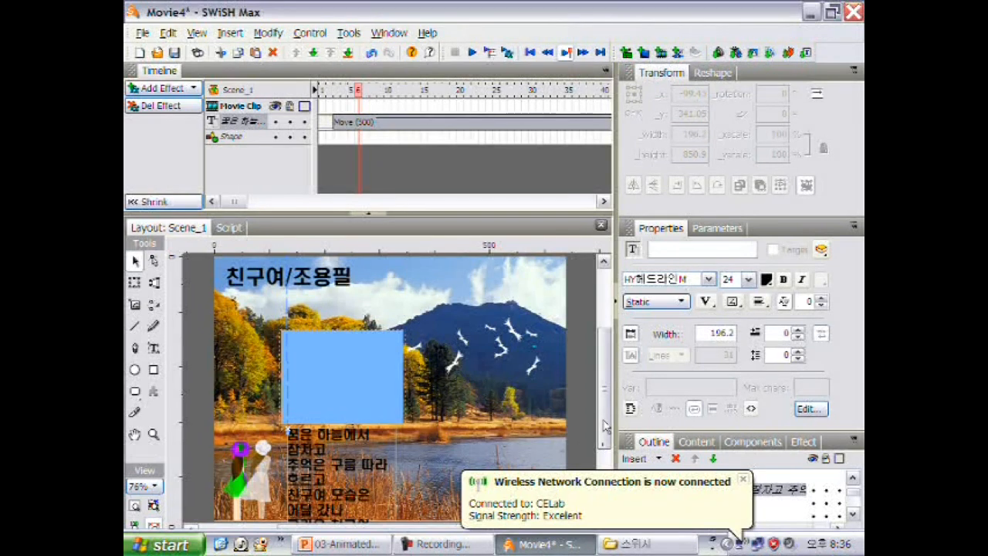
mouse_move(606, 425)
mouse_down()
mouse_move(606, 454)
mouse_move(606, 426)
mouse_up()
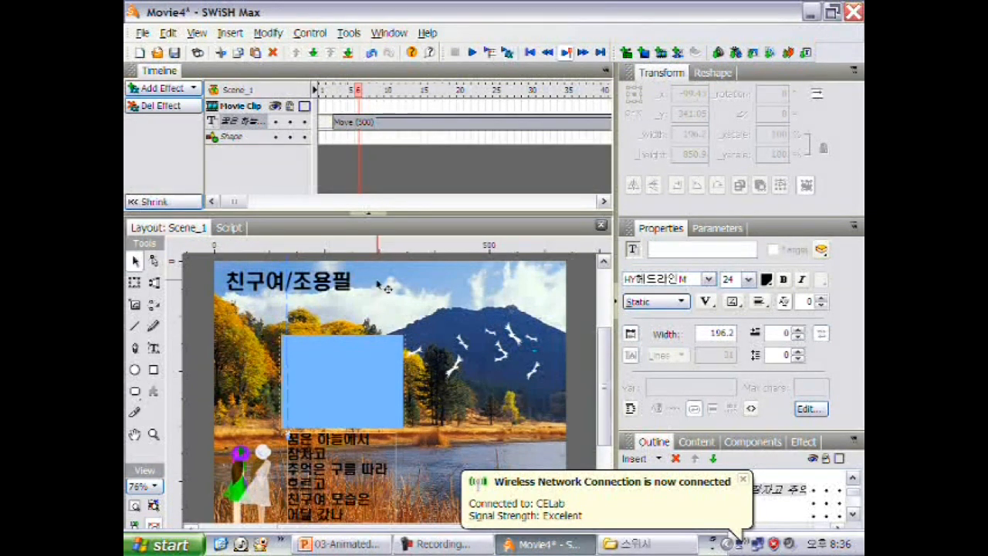
click(143, 34)
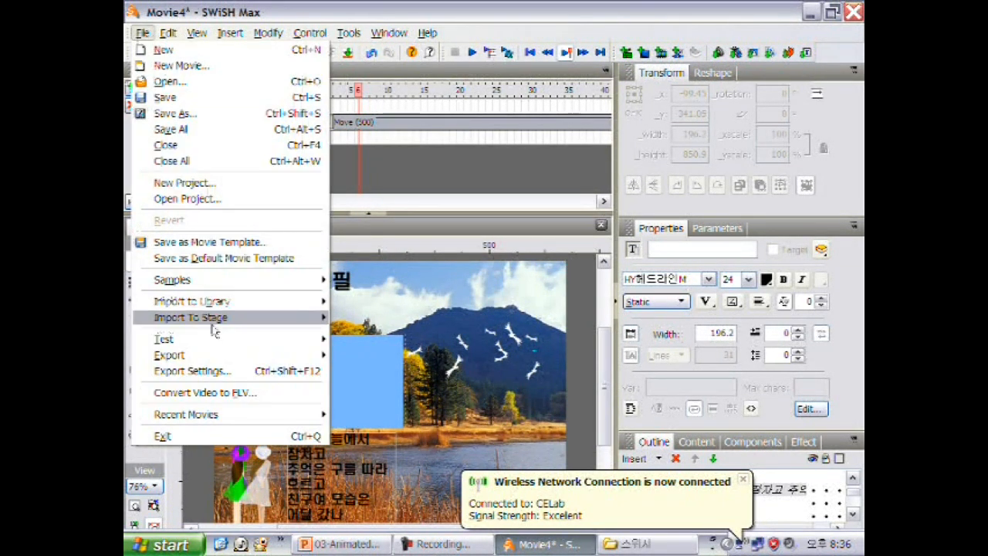
mouse_move(261, 361)
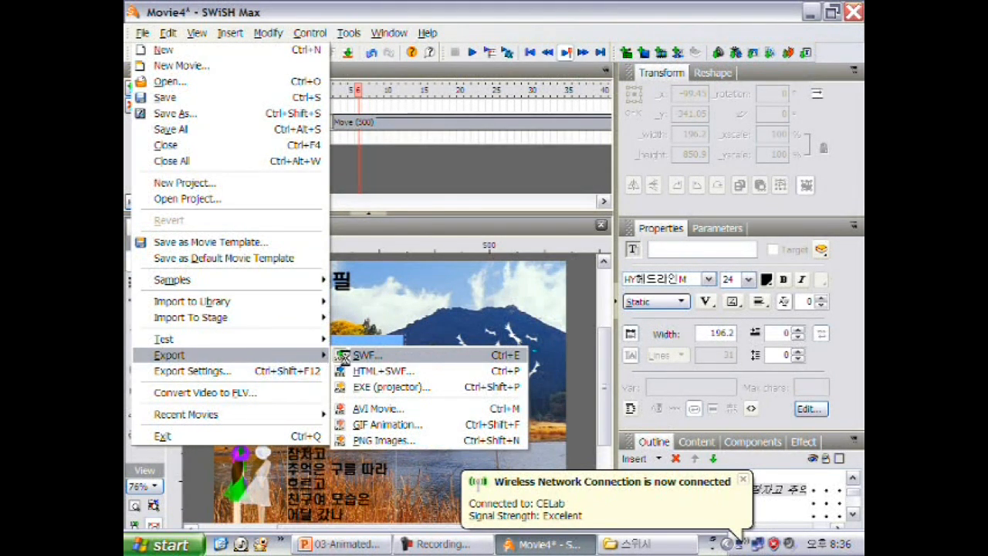
click(394, 359)
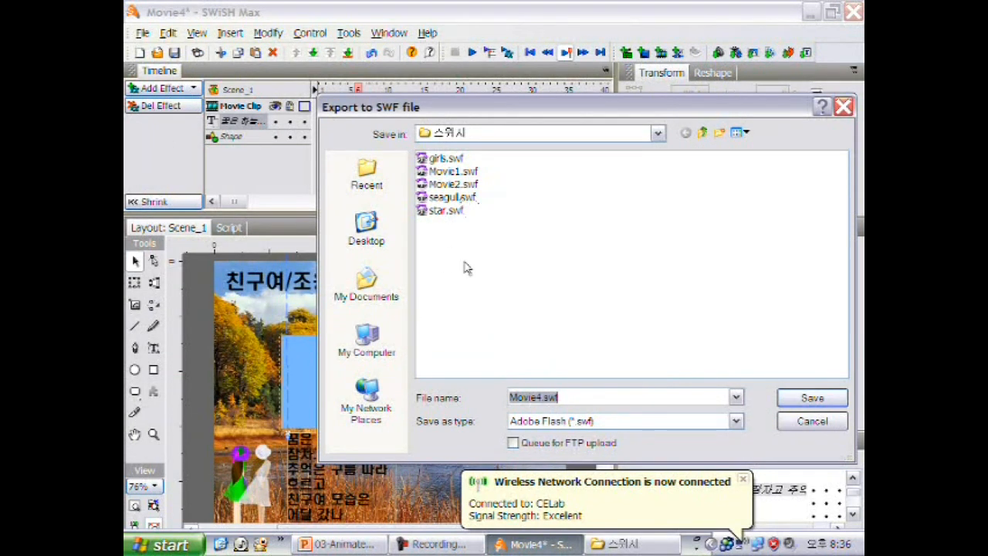
click(542, 397)
text(3)
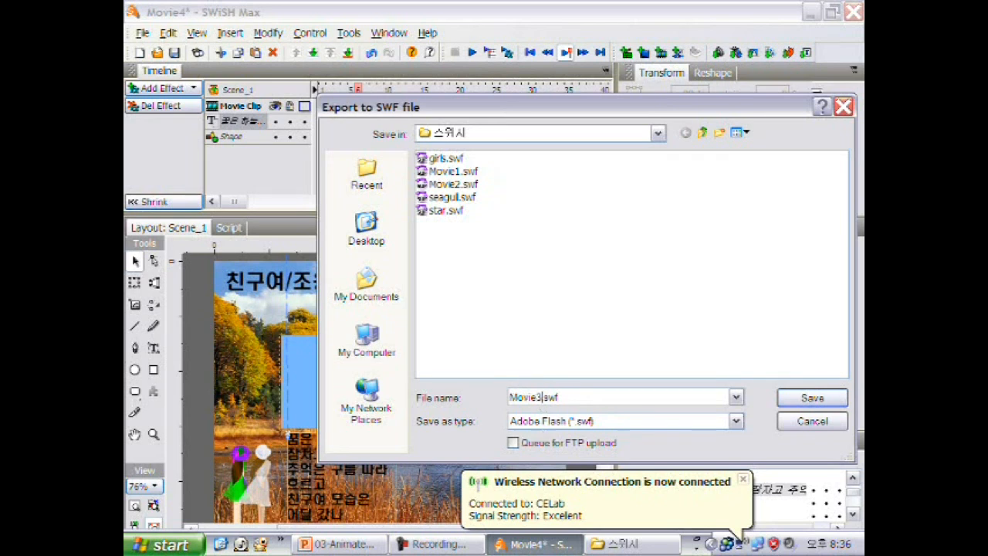
click(812, 403)
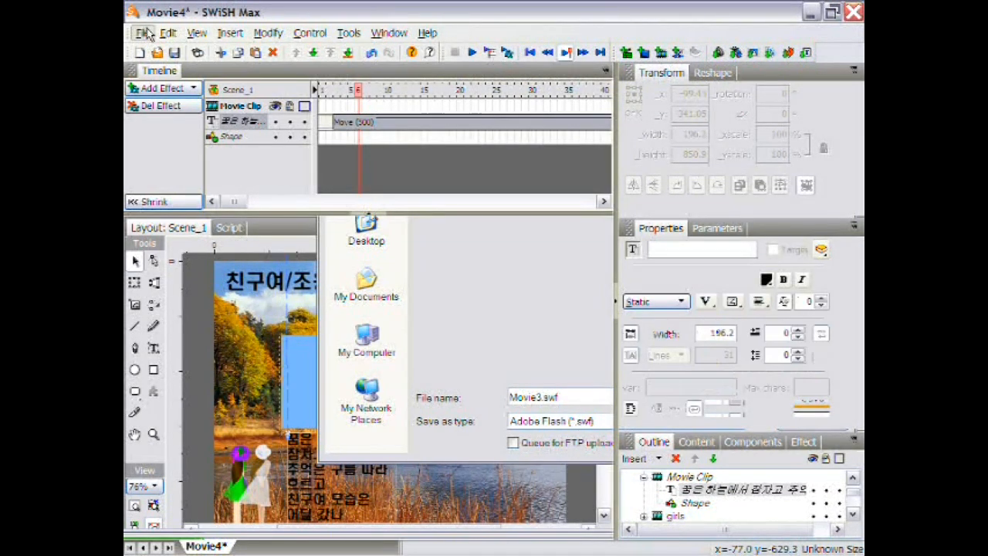
- Save the editable movie as a SWiSH Movies (.swi) file in the 스위시 folder, changing the number in its file name
click(144, 33)
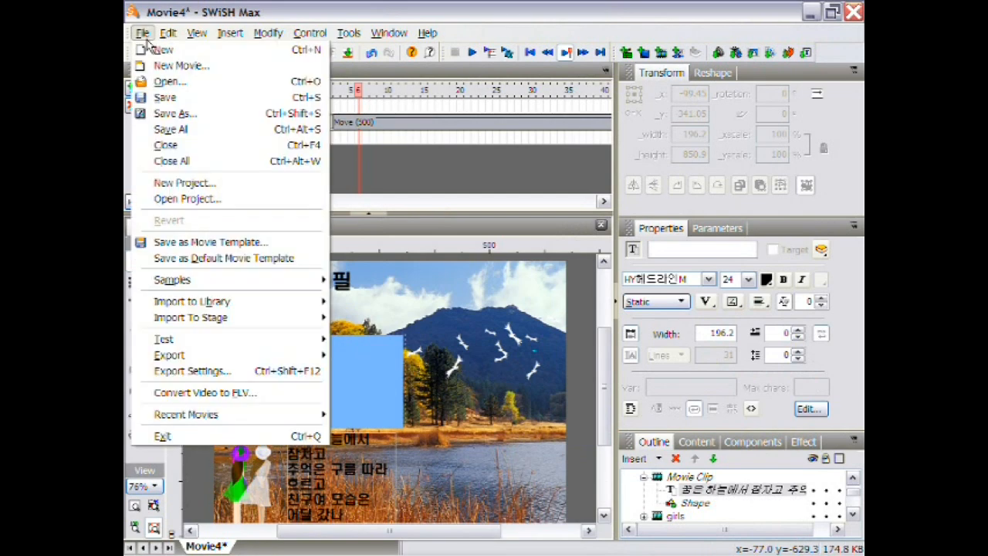
click(187, 114)
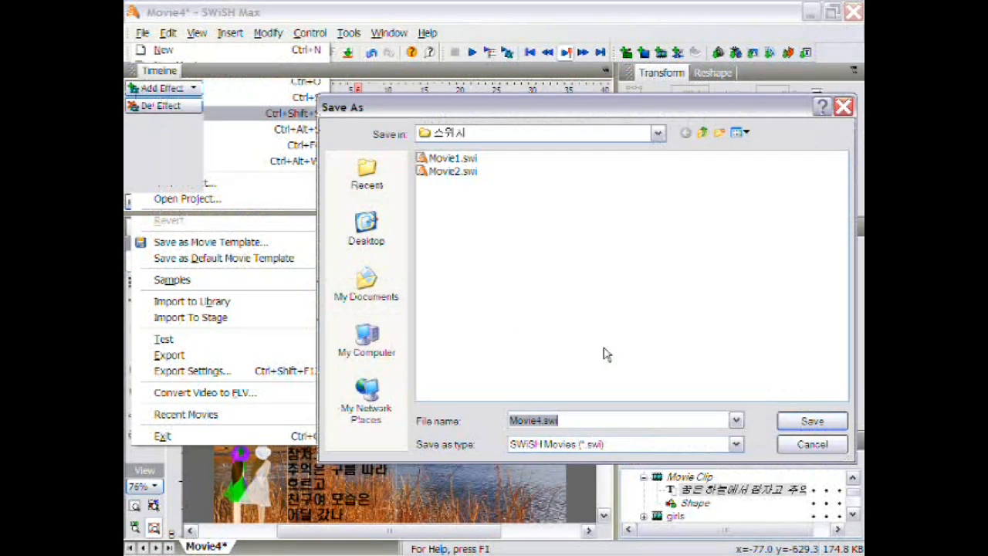
click(539, 419)
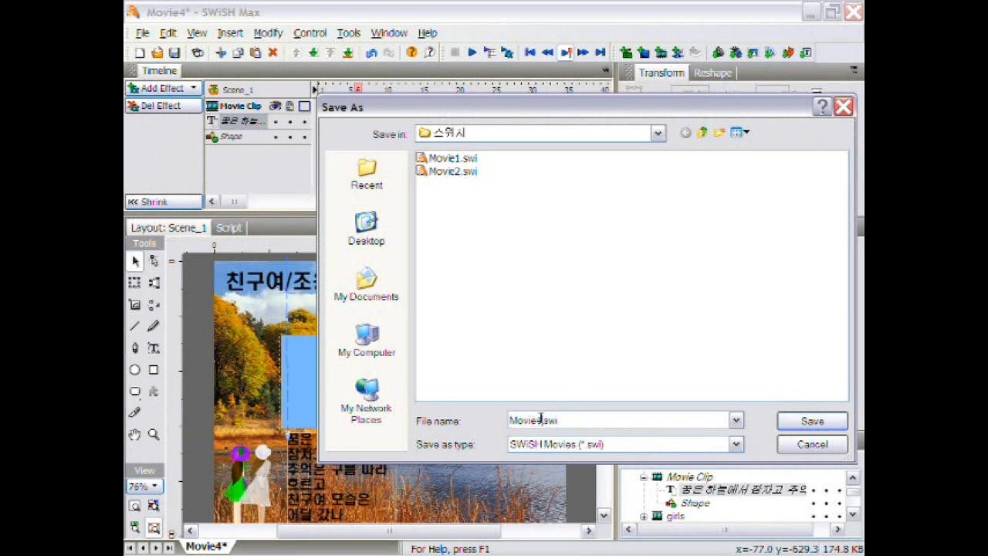
key(BackSpace)
text(5)
click(793, 423)
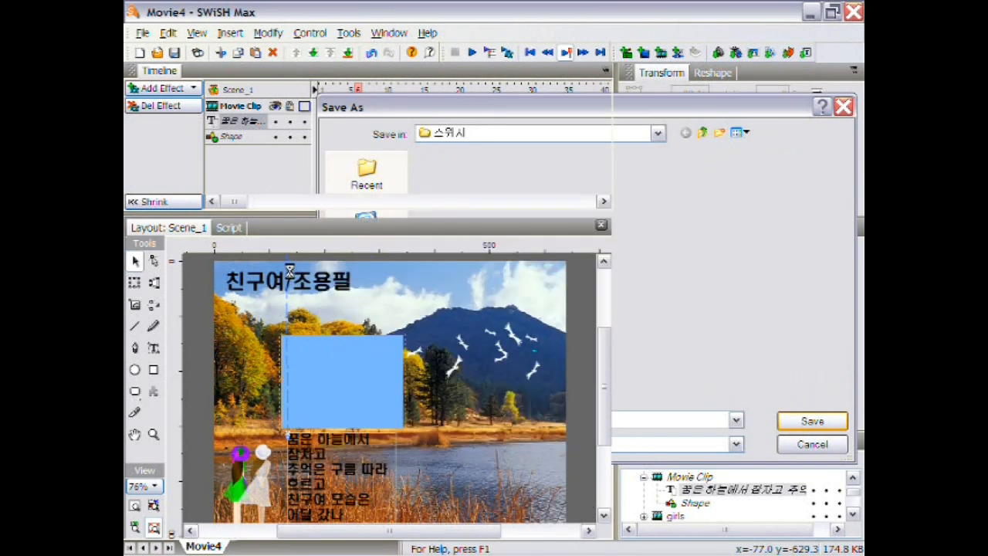